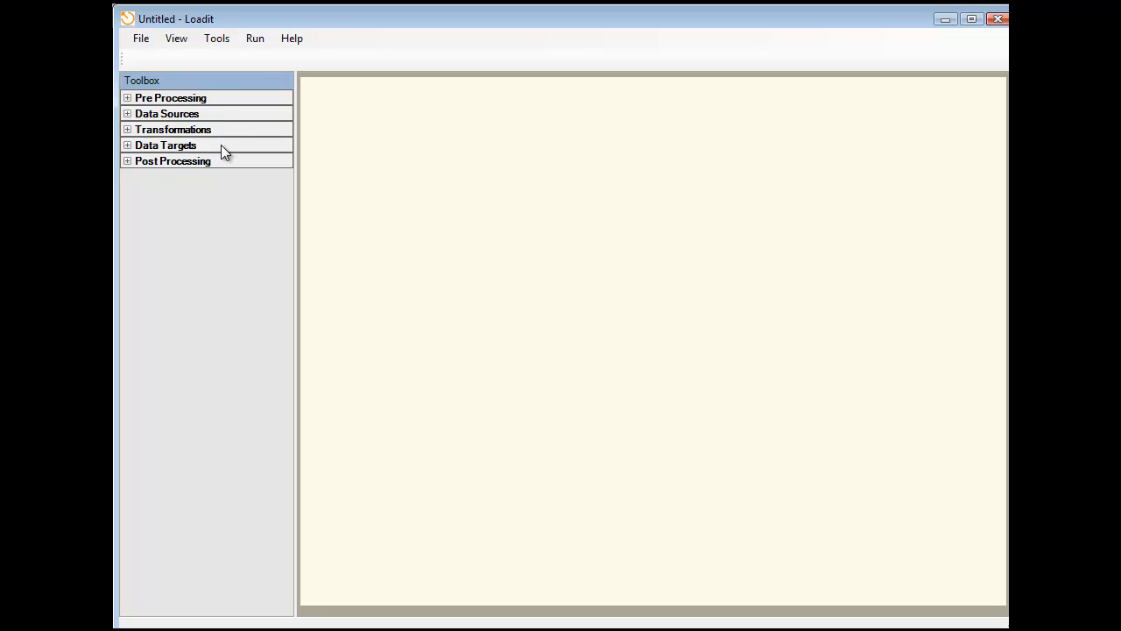
- Add a CSV file source named Customers to the canvas and load Customers.csv from the Loadit folder
click(125, 114)
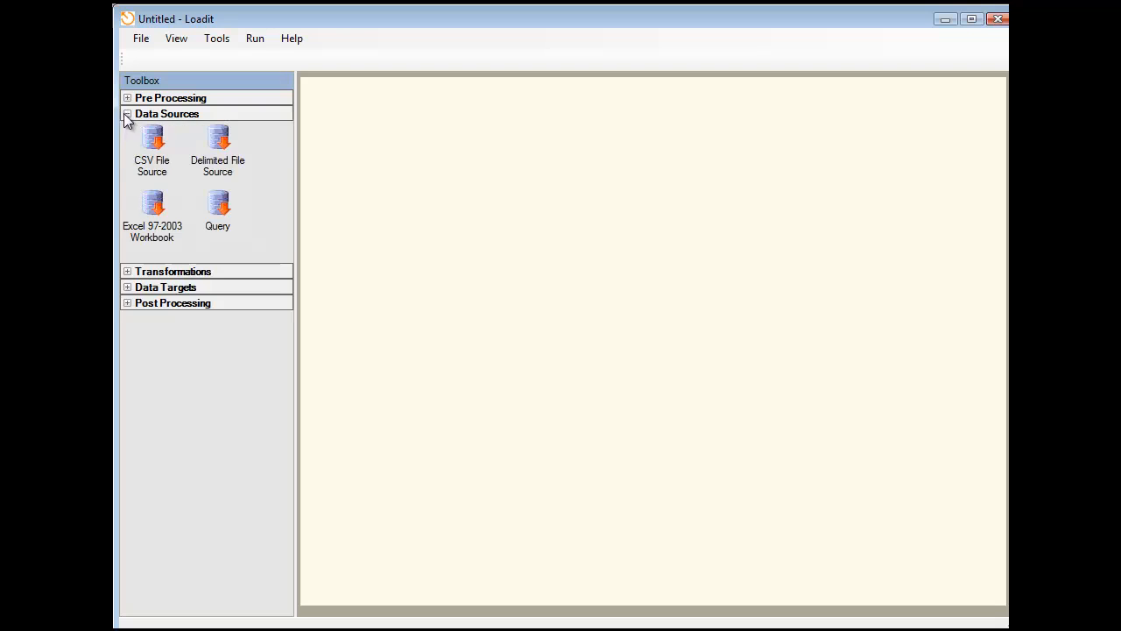
drag(152, 143, 415, 156)
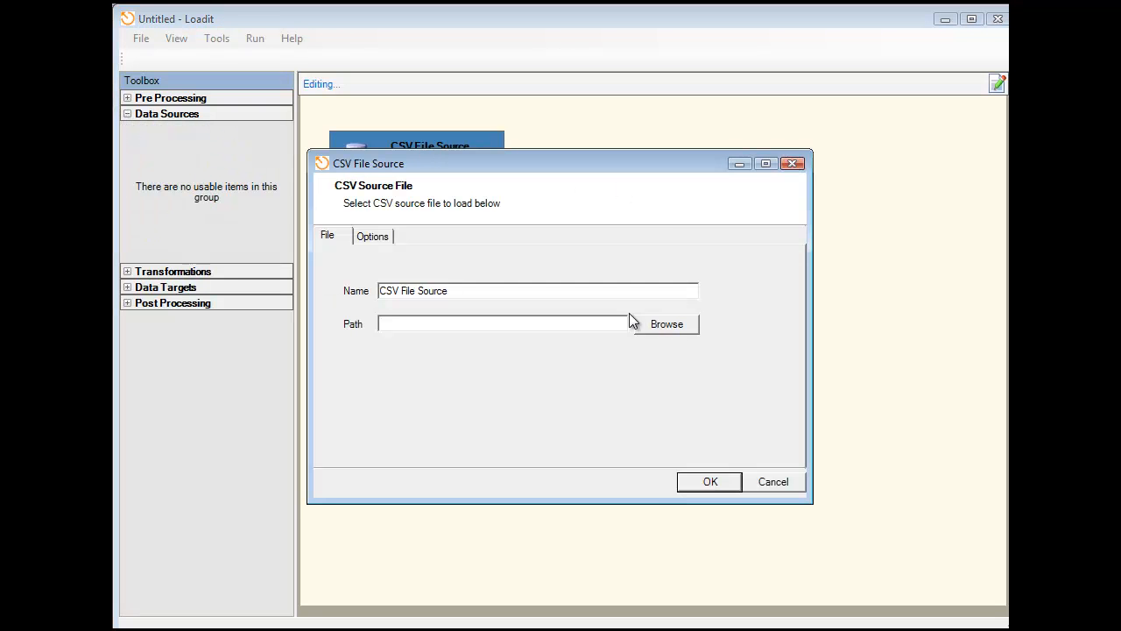
drag(532, 297, 308, 276)
text(Customers)
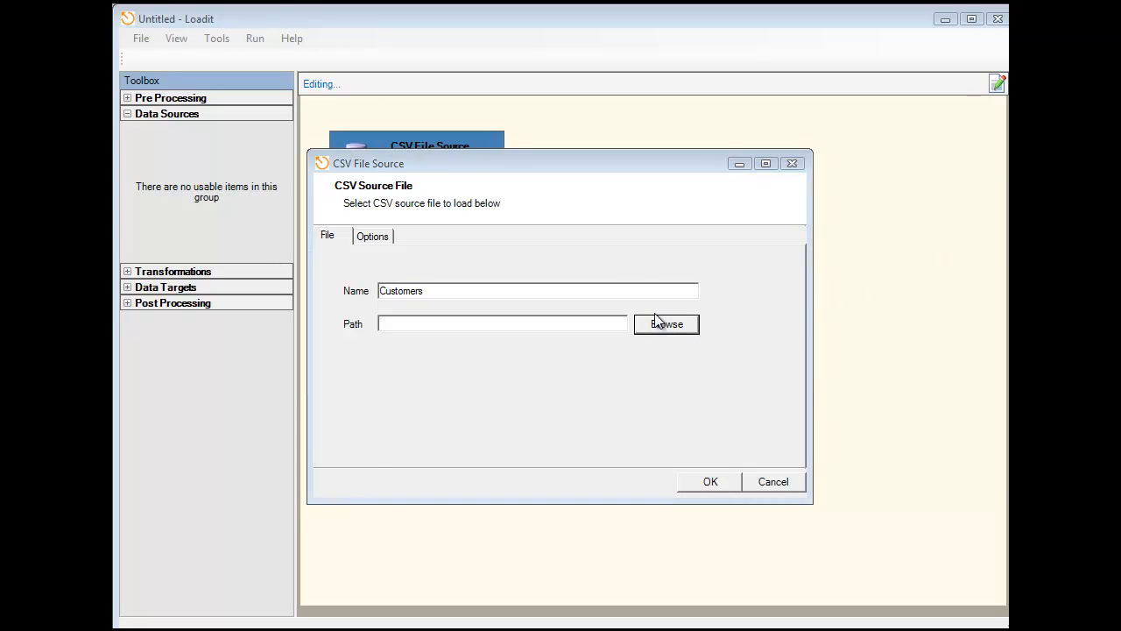
click(663, 323)
double_click(653, 289)
click(702, 485)
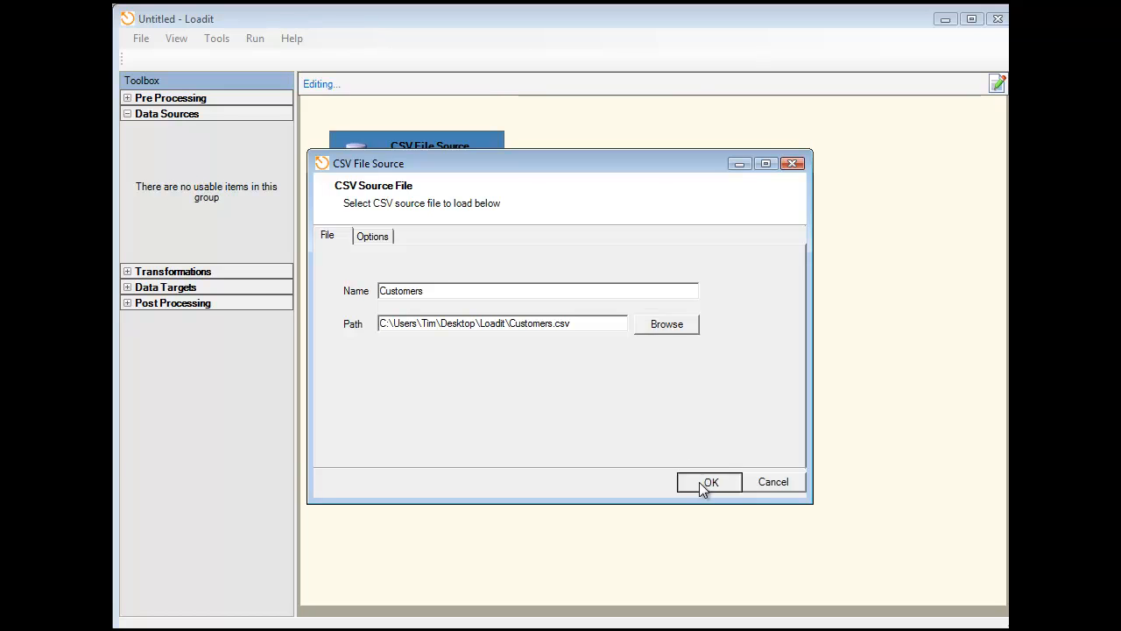
- Add a second CSV file source named Prospects loading Prospects.csv, and arrange it side by side with the Customers source
drag(151, 156, 584, 162)
drag(664, 289, 117, 268)
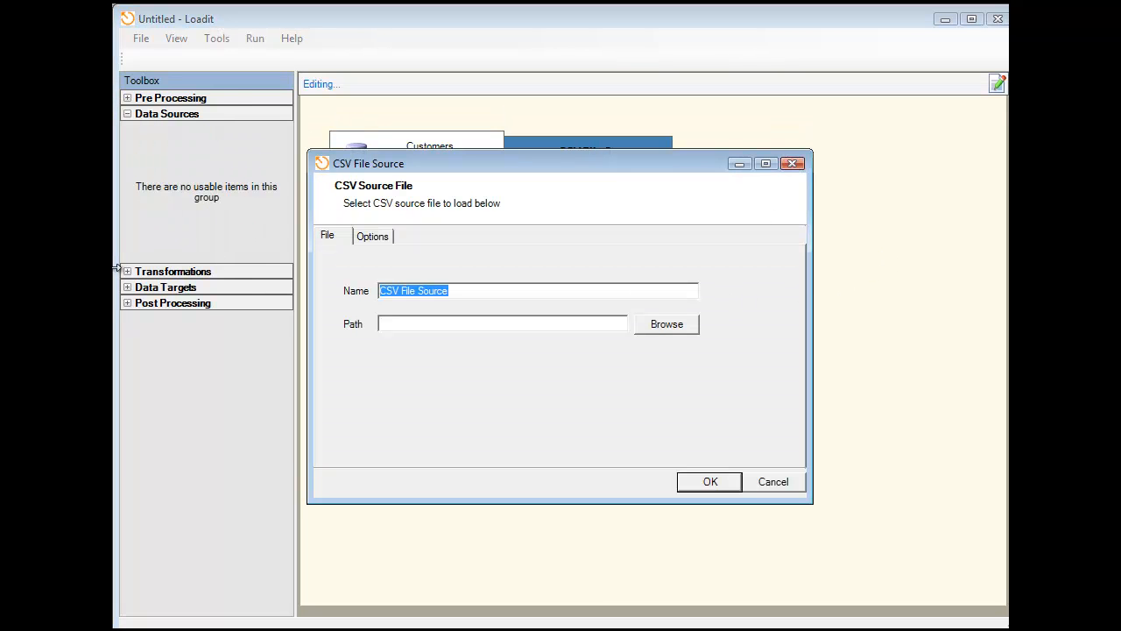
text(Prospects)
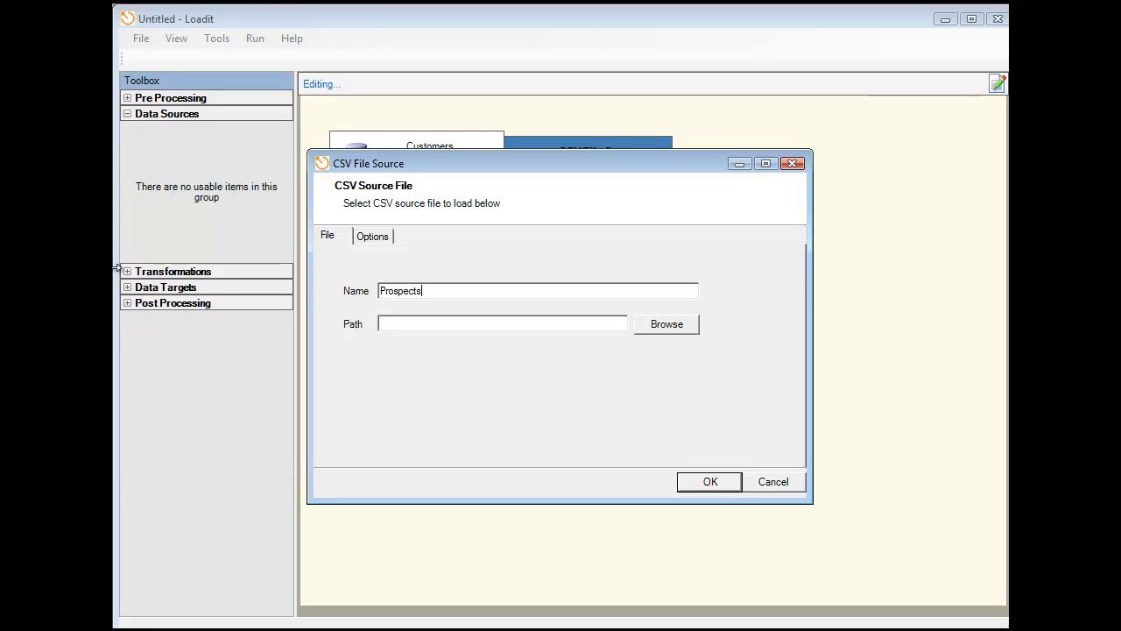
click(666, 323)
click(659, 302)
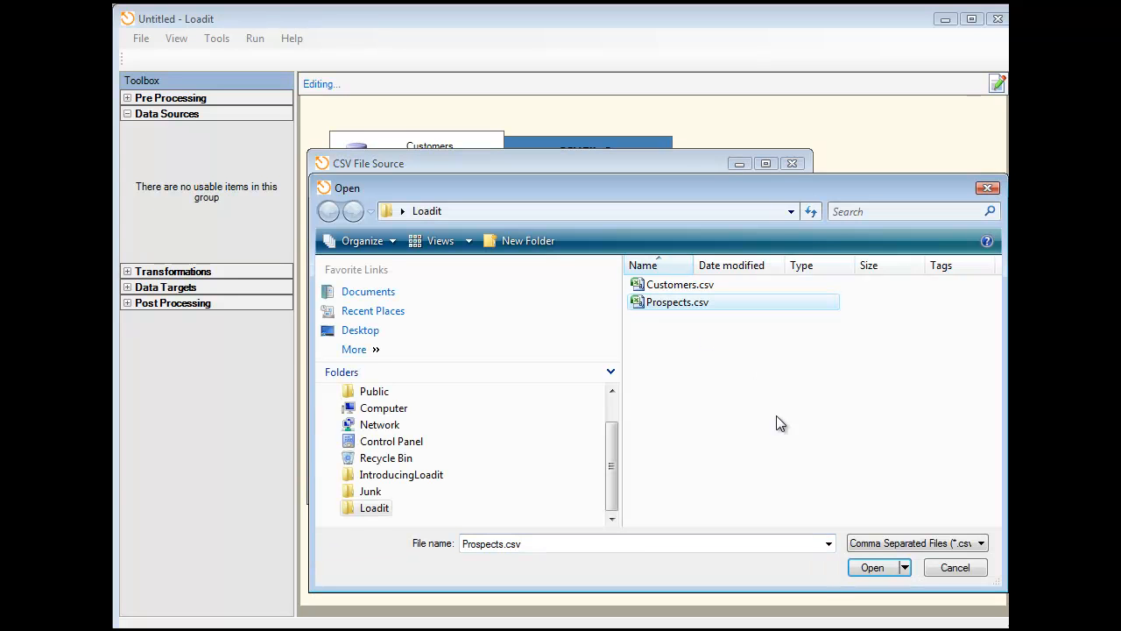
click(870, 565)
click(702, 478)
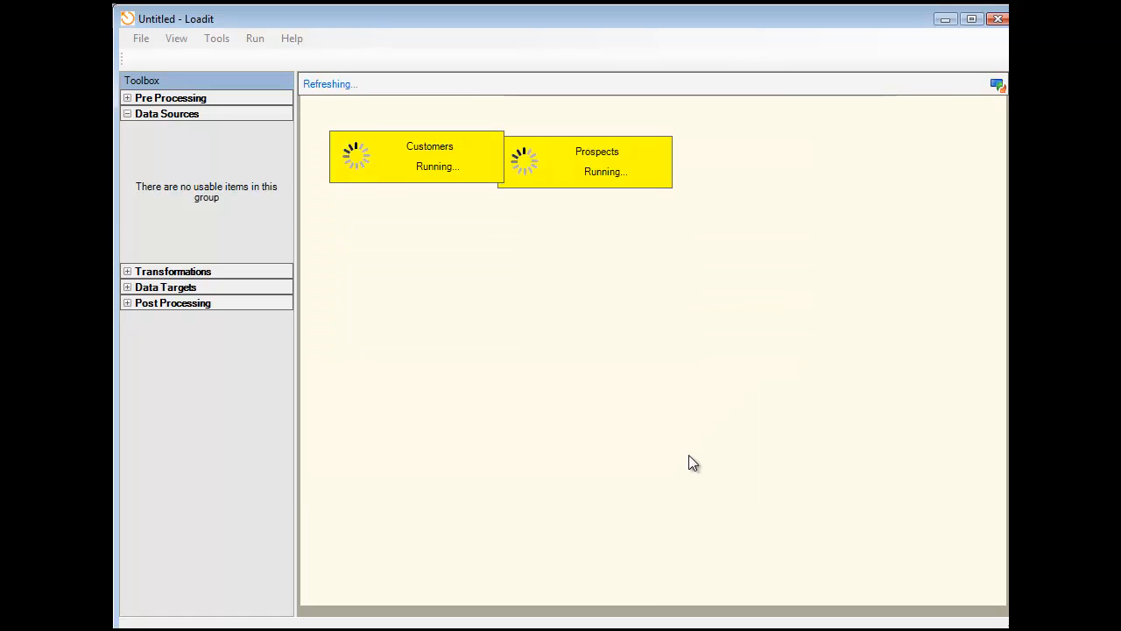
drag(343, 142, 333, 115)
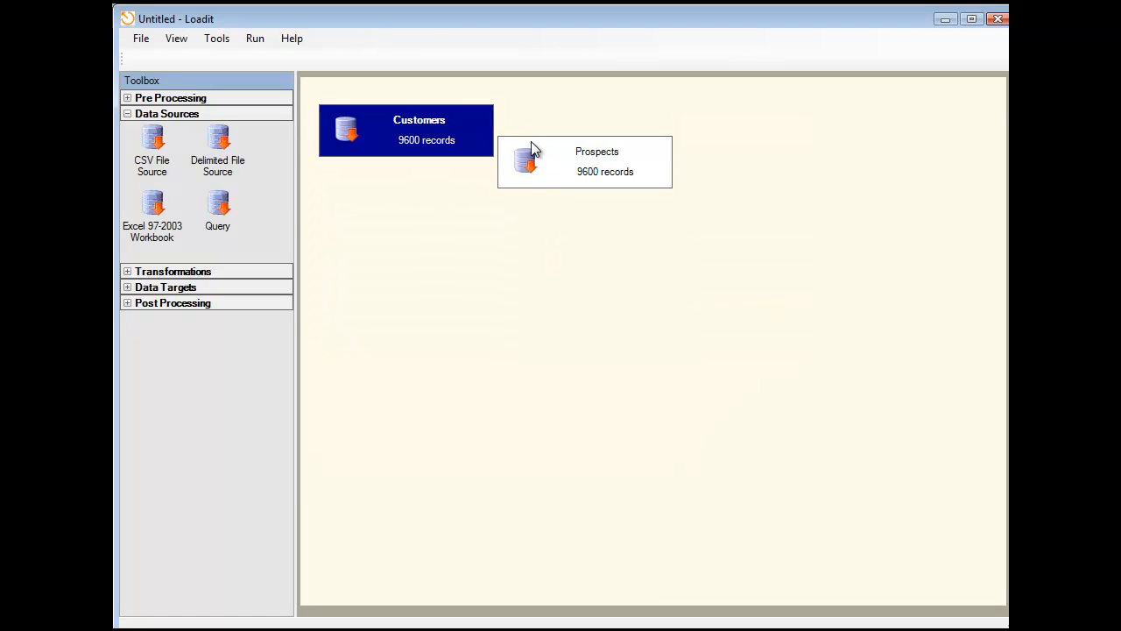
drag(501, 146, 526, 109)
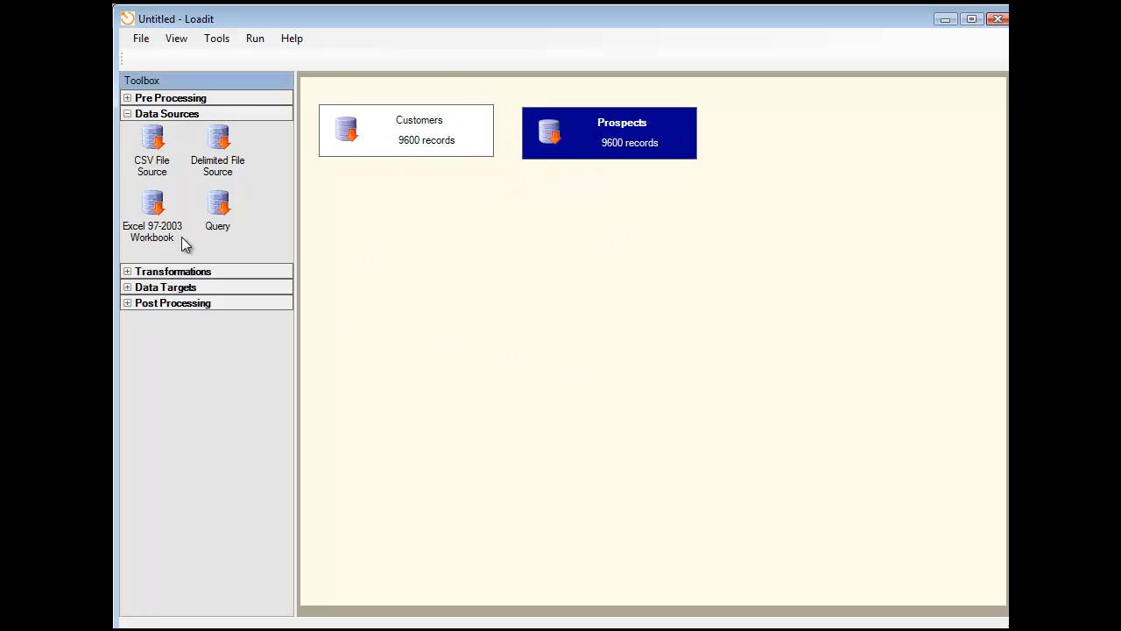
- Add a Combine transformation with Customers and Prospects as its inputs, and place it centrally below the two sources
click(127, 113)
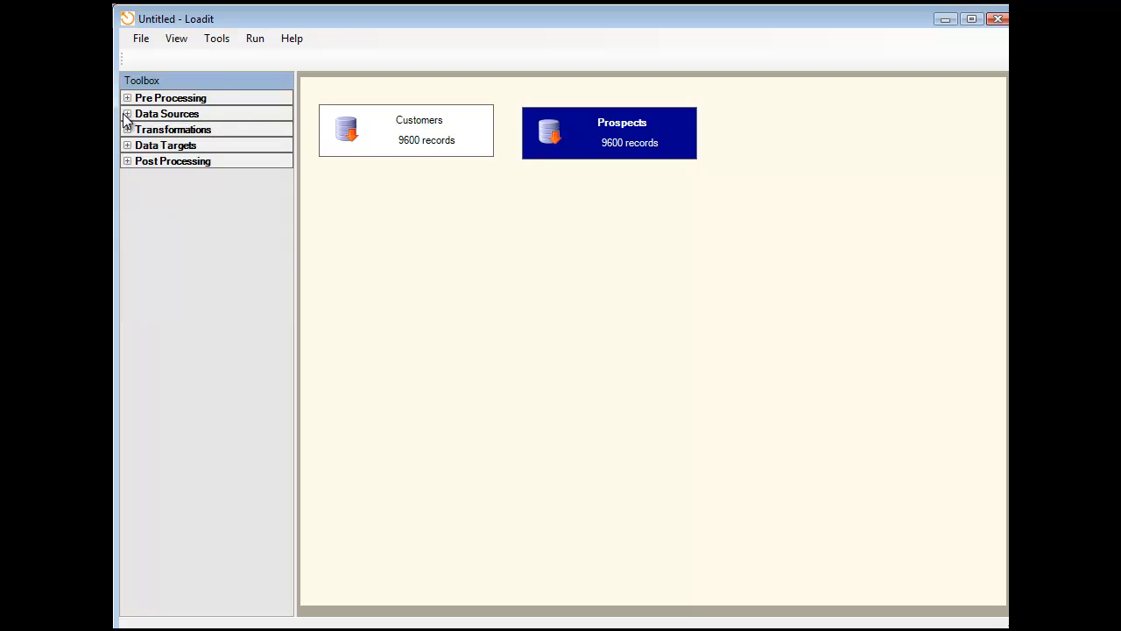
click(128, 130)
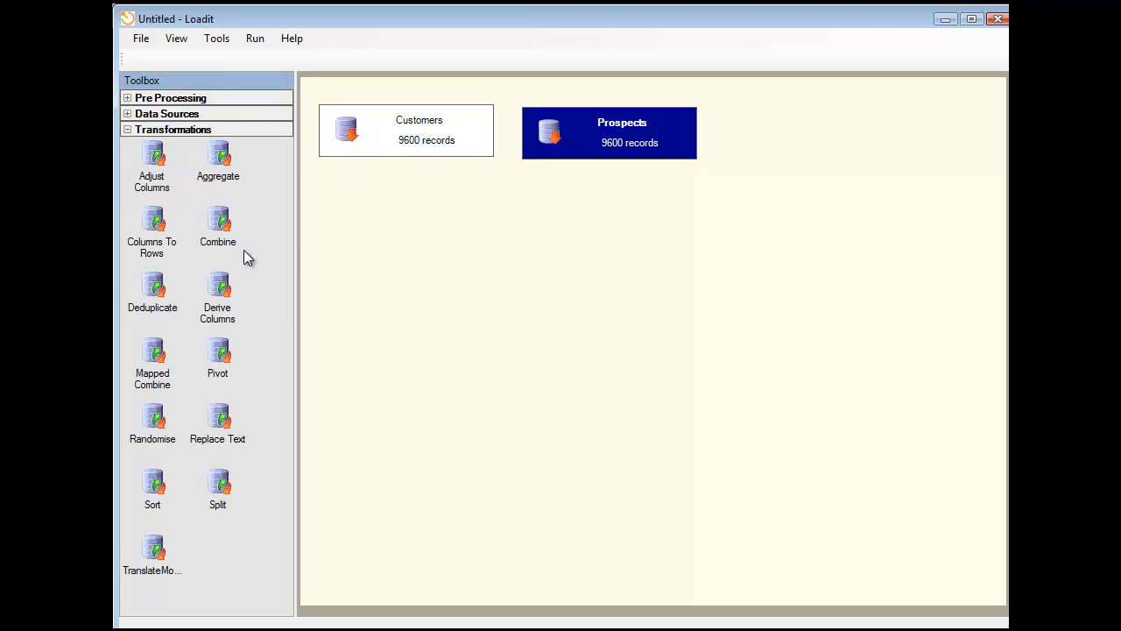
drag(217, 245, 528, 258)
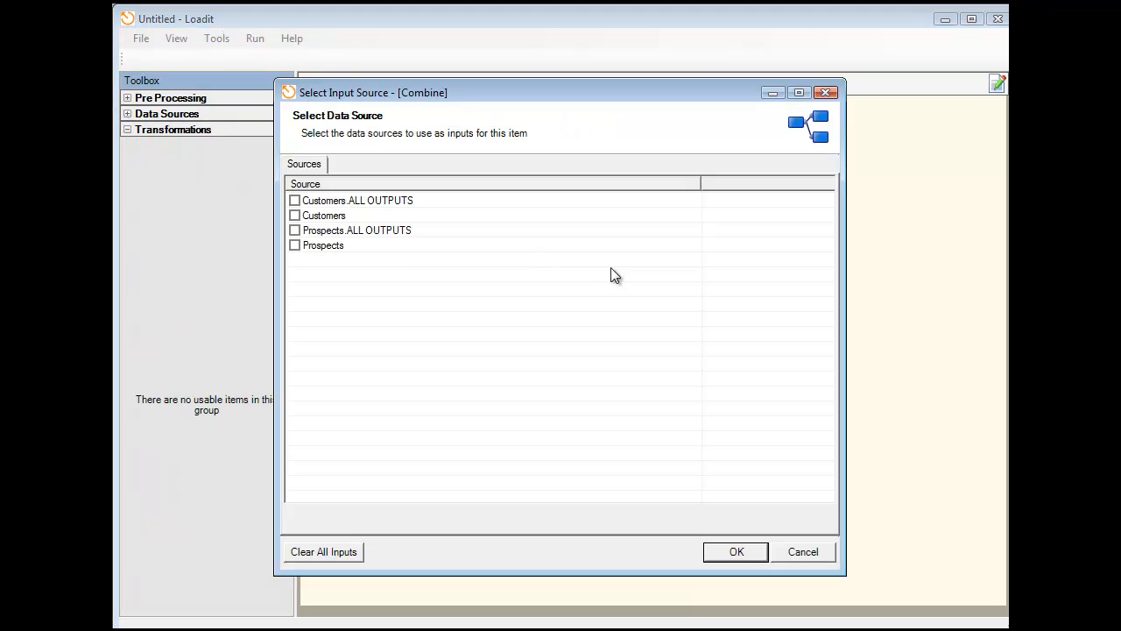
click(295, 215)
click(727, 548)
click(657, 410)
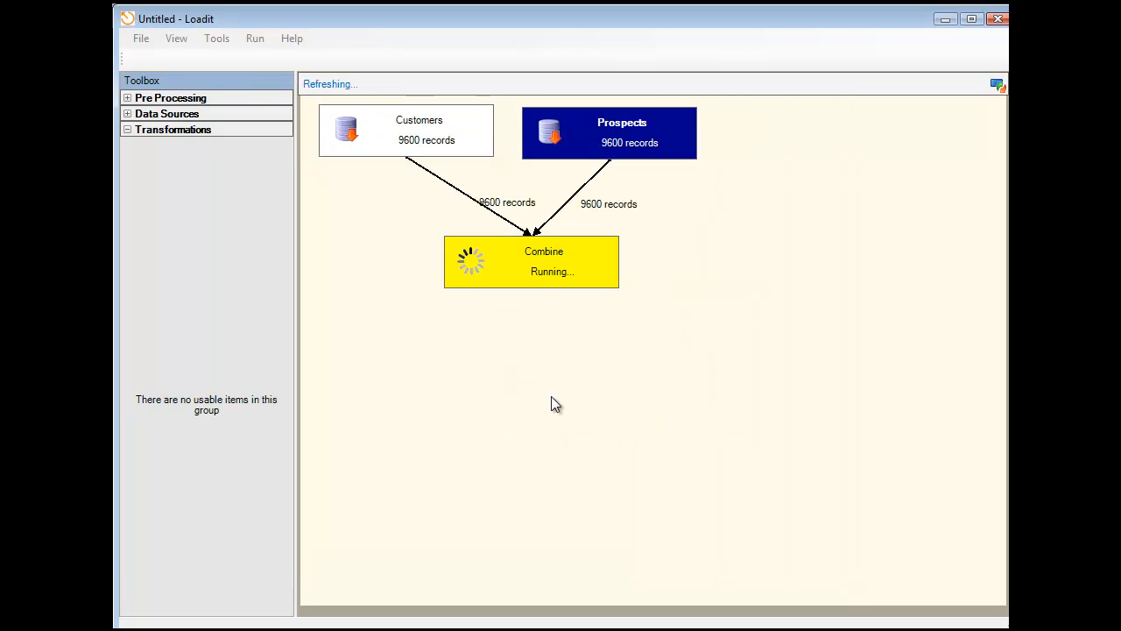
drag(450, 242, 421, 258)
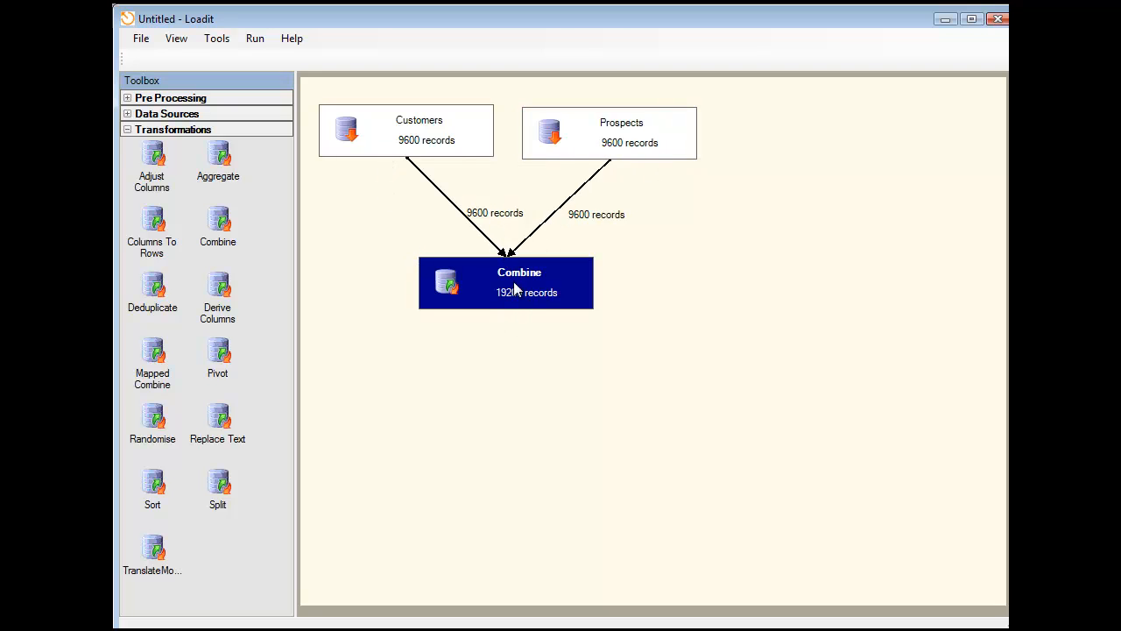
drag(423, 267, 419, 248)
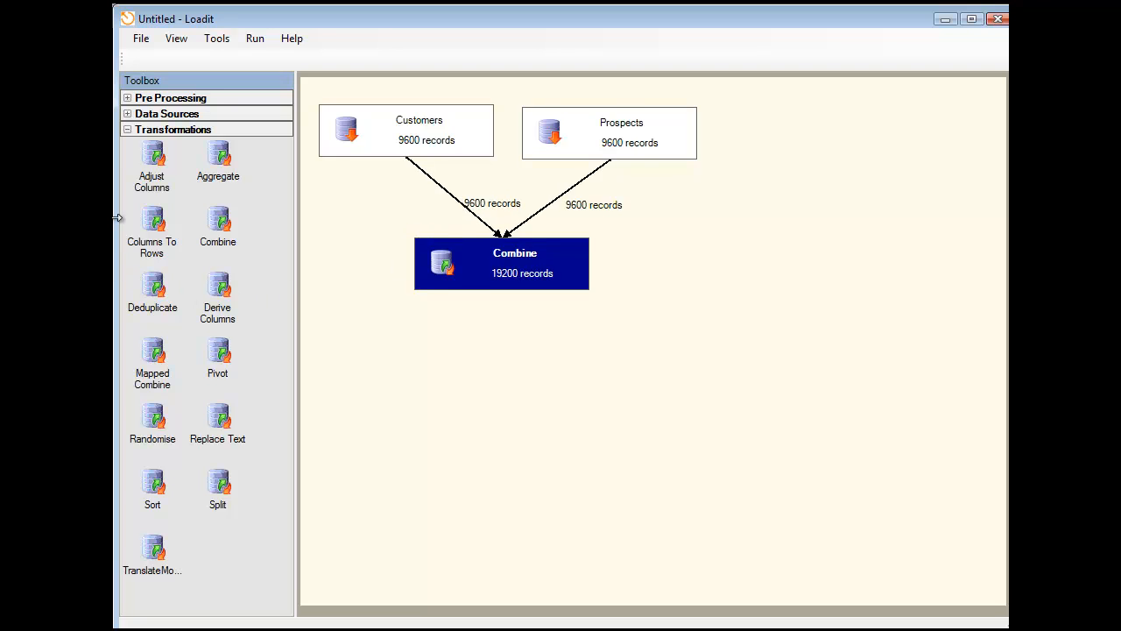
- View the data of the Combine item and examine its columns through to the last one
right_click(479, 257)
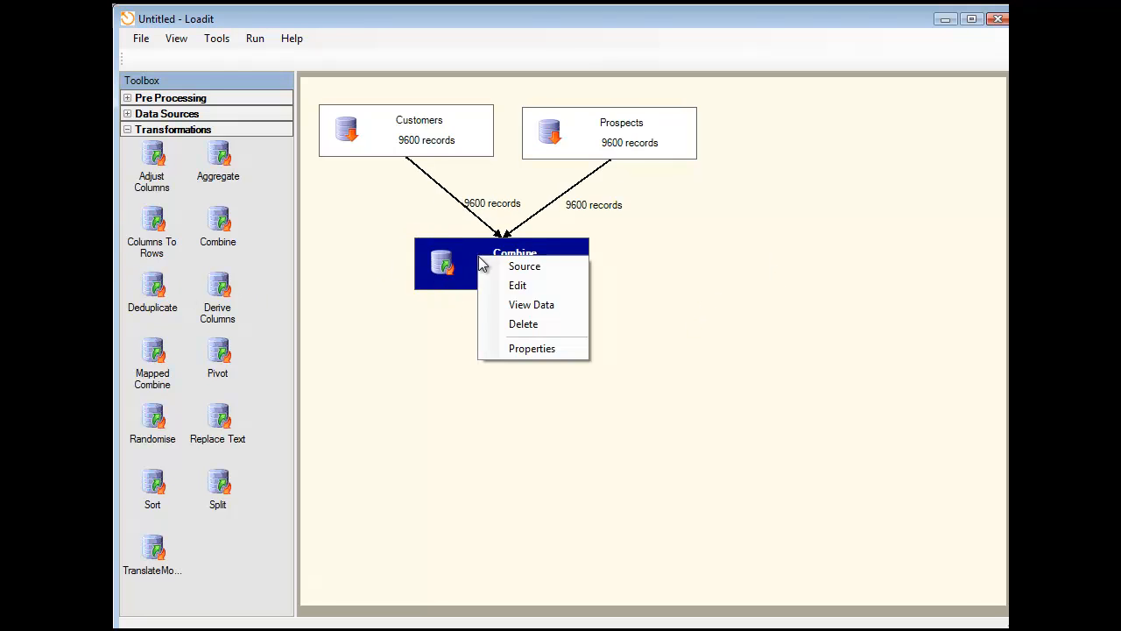
click(529, 306)
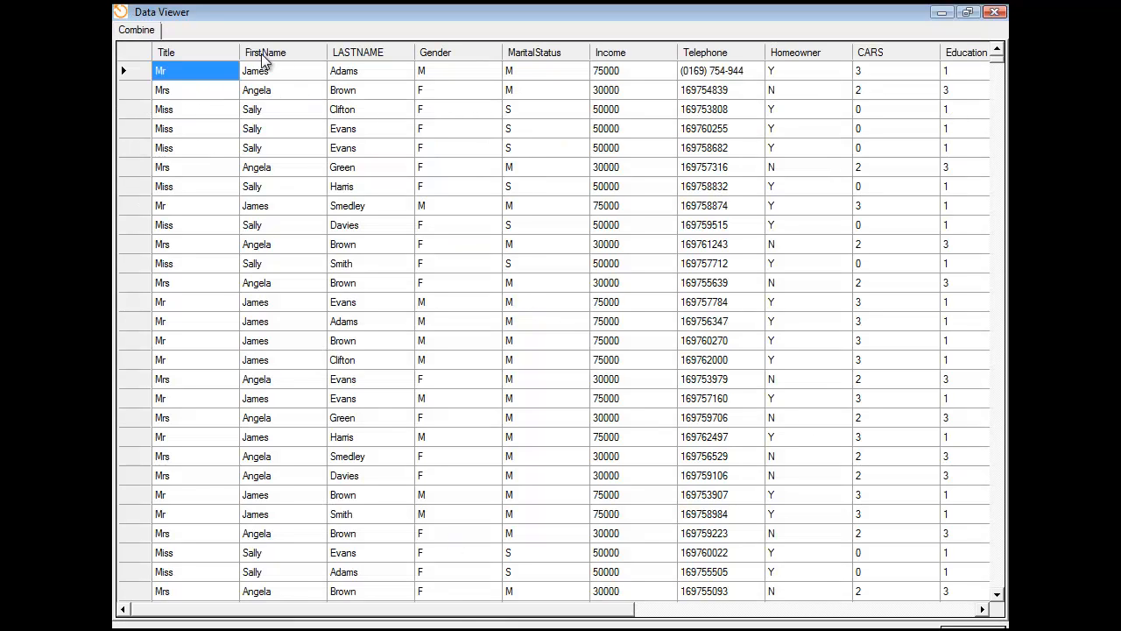
drag(491, 621, 824, 621)
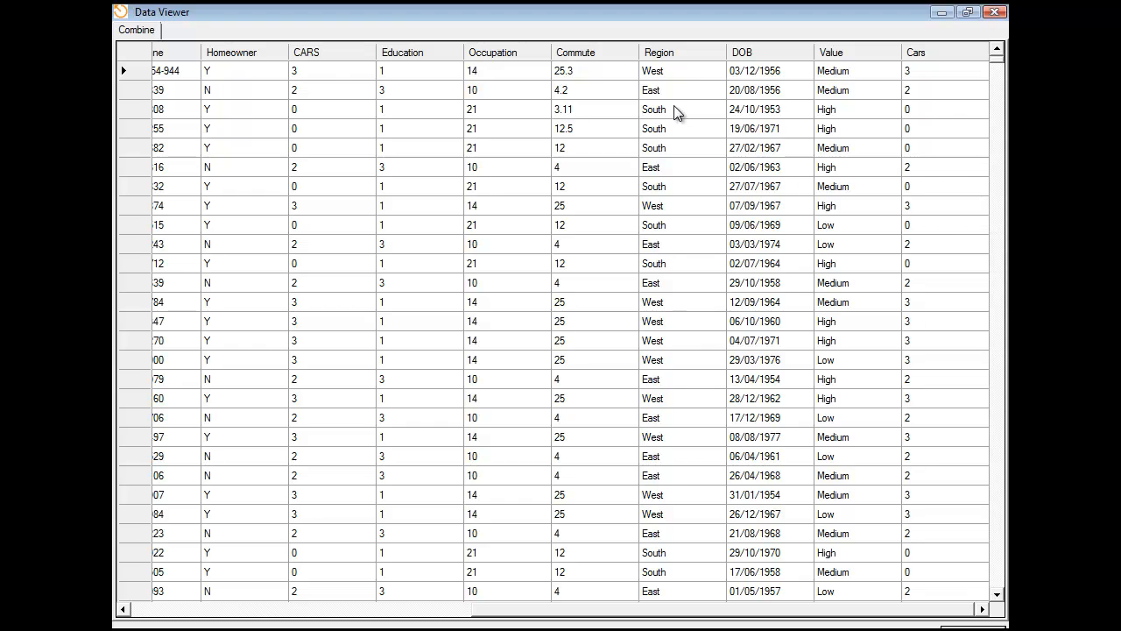
click(994, 12)
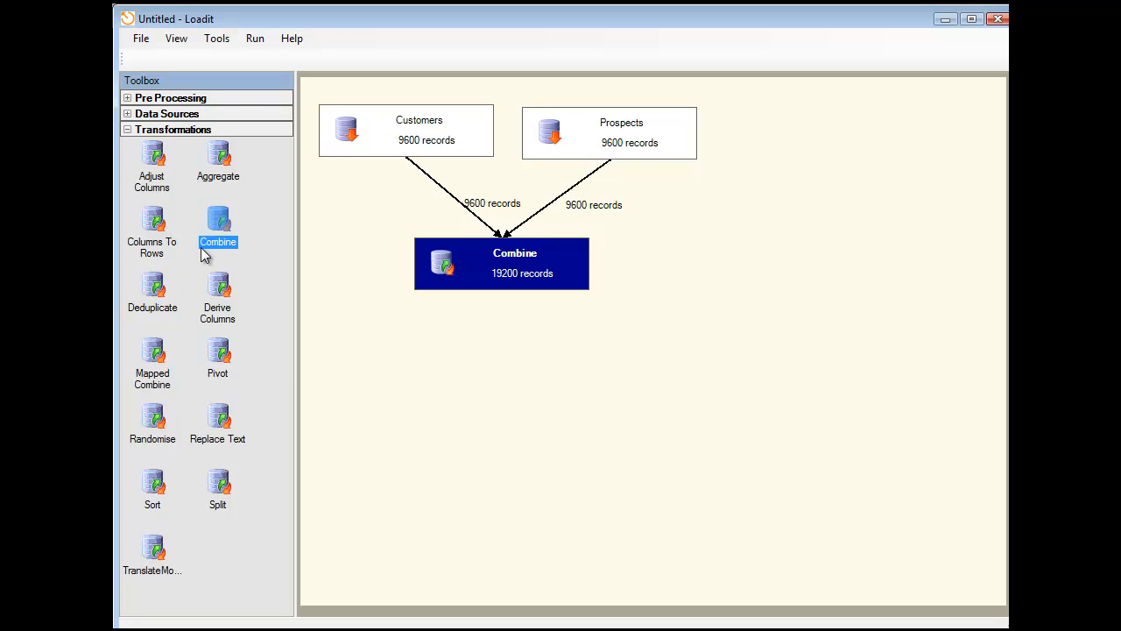
- Add a Derive Columns transformation below Combine and set the Combine transformation as its input source
drag(225, 306, 505, 339)
click(442, 224)
click(442, 225)
click(380, 163)
click(391, 232)
click(393, 253)
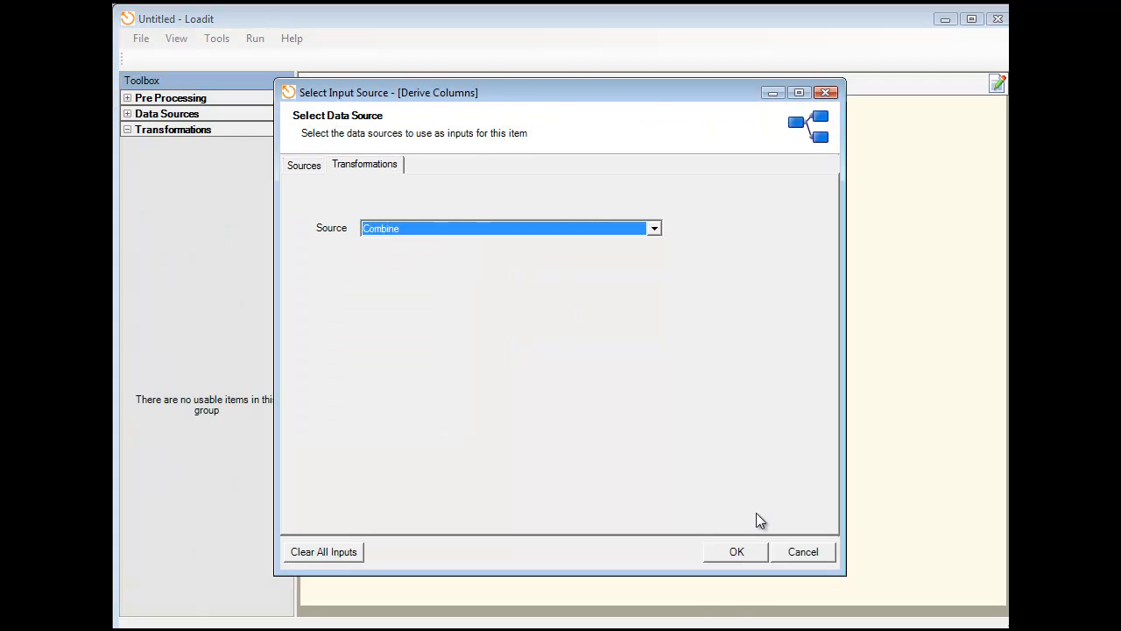
click(734, 552)
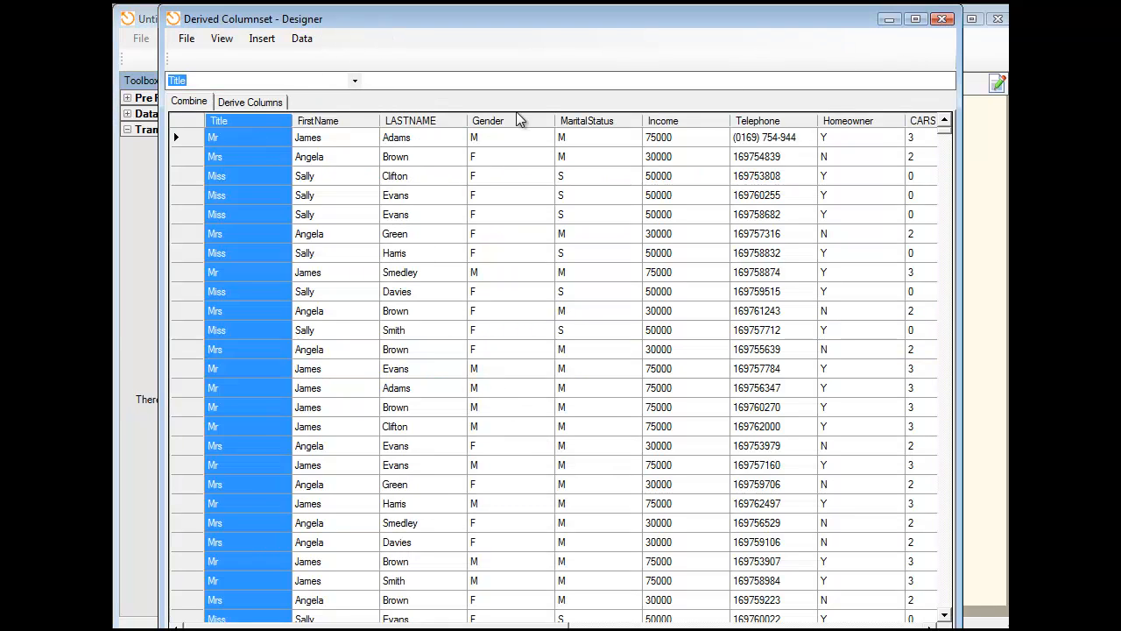
- Insert a new Text column named Fullname into the derived columns, included in the output
click(253, 102)
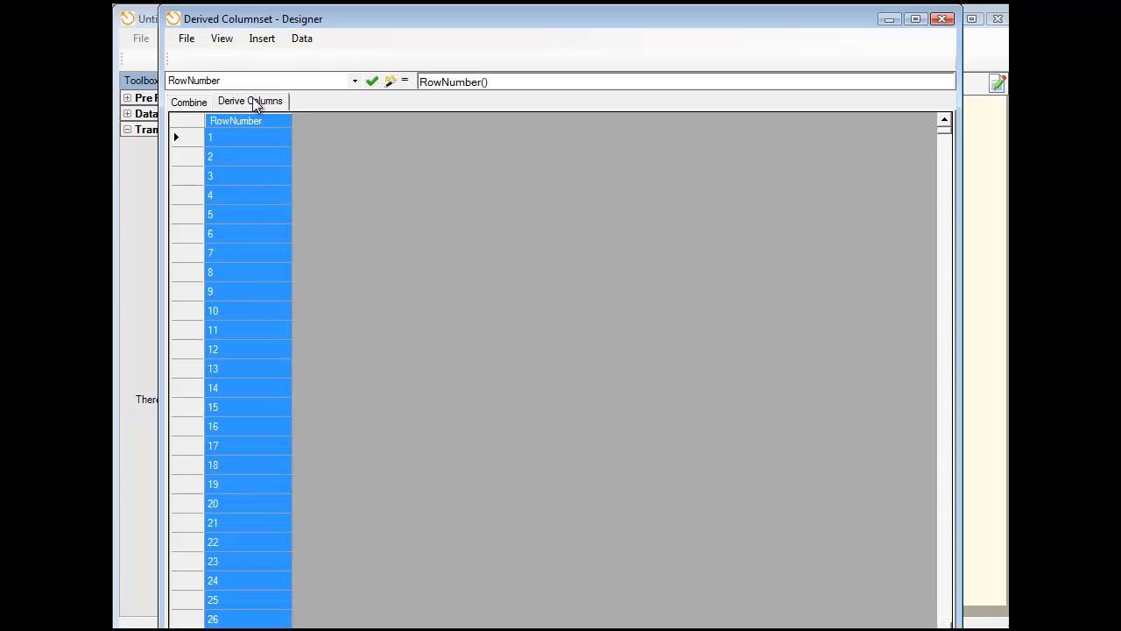
click(261, 38)
click(282, 58)
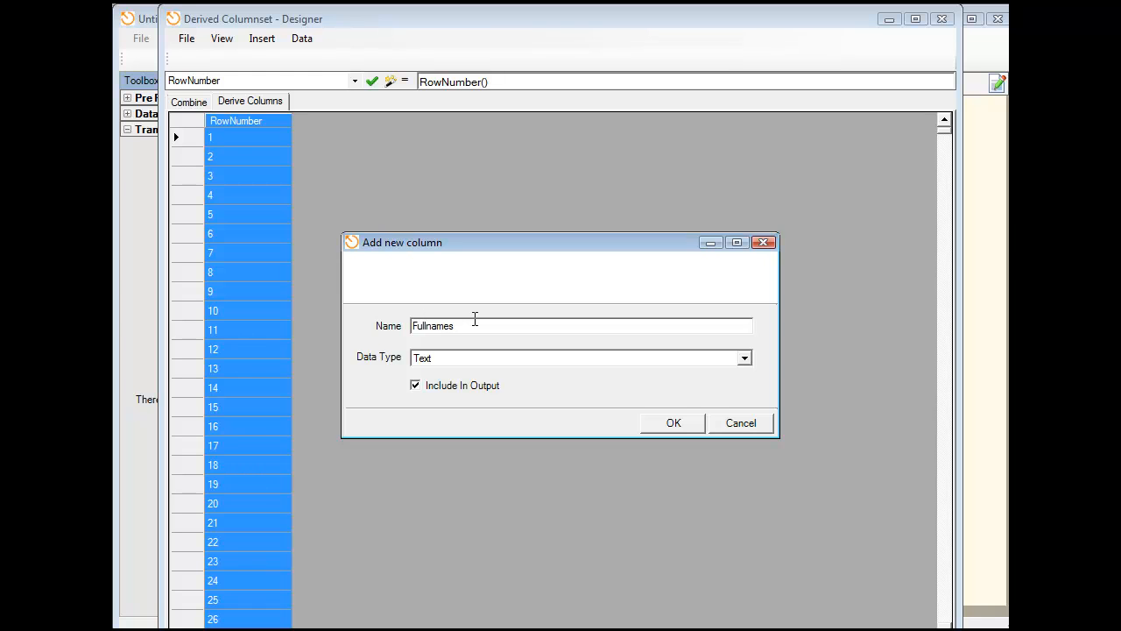
click(674, 424)
click(339, 178)
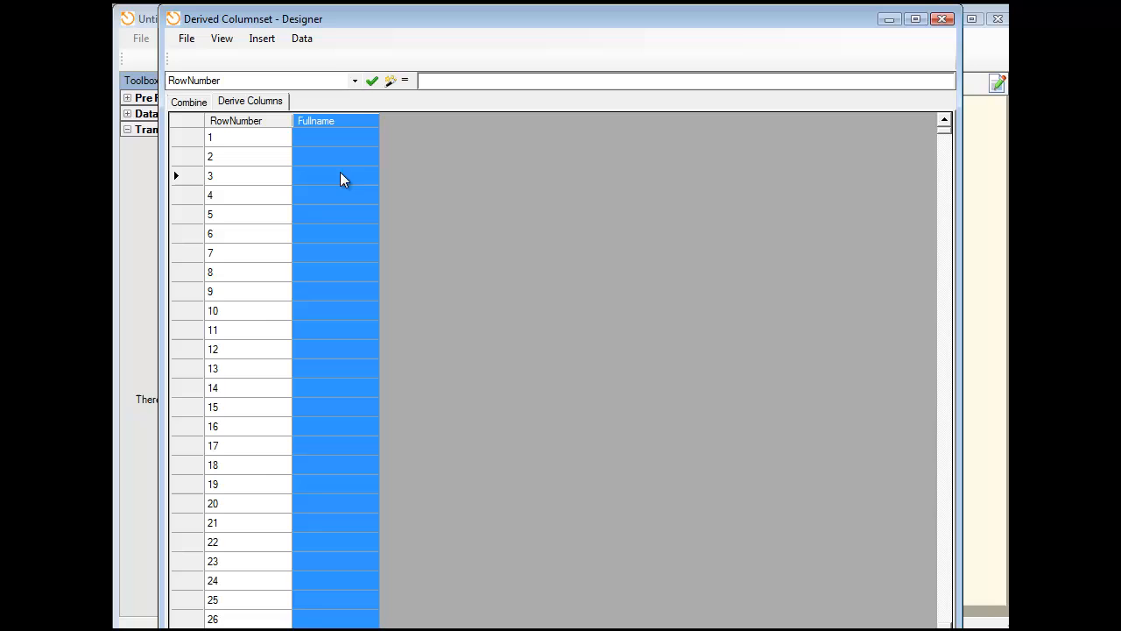
- Set the Fullname expression to [Source.Title] & " " & [Source.FirstName] & " " & [Source.LASTNAME], check it, and widen the column
click(390, 81)
double_click(308, 250)
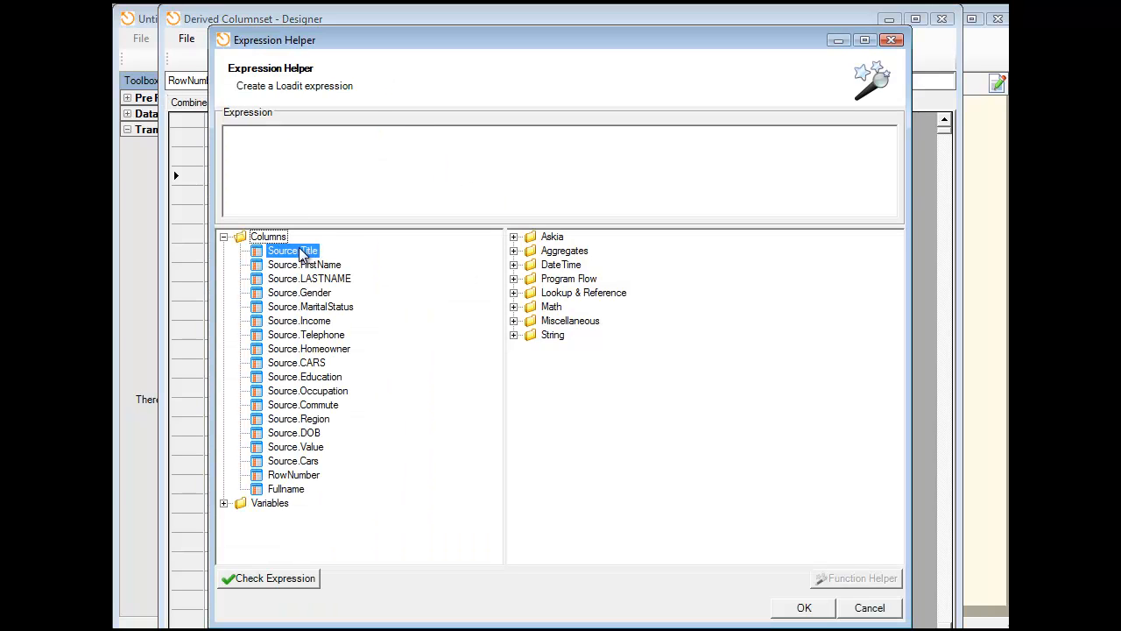
click(319, 154)
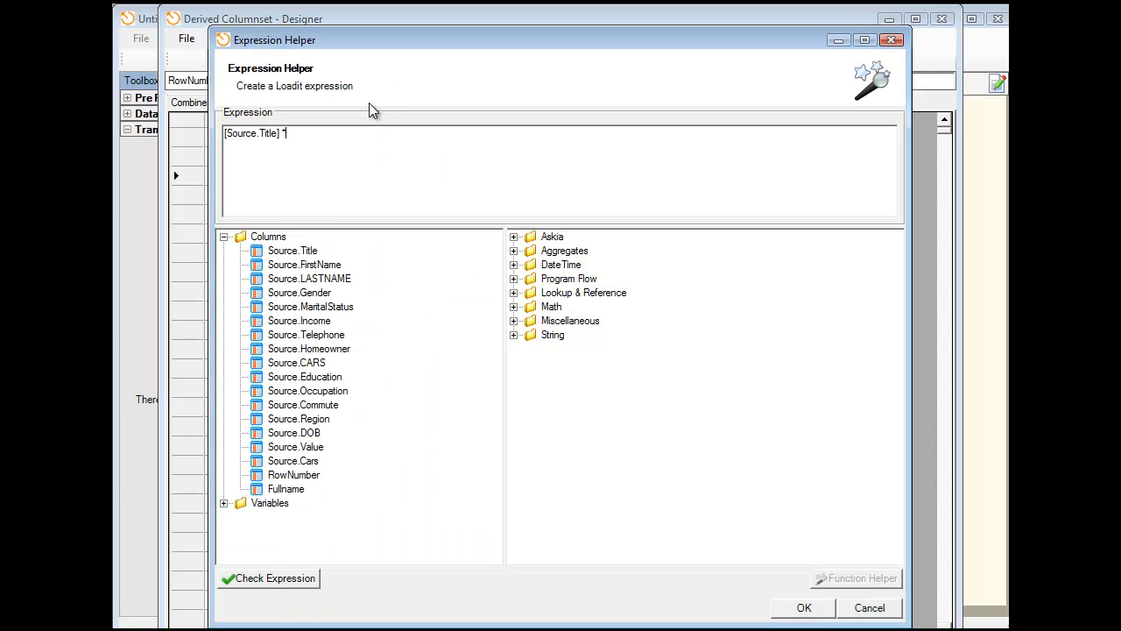
text(& " " &)
double_click(336, 267)
click(443, 133)
double_click(300, 280)
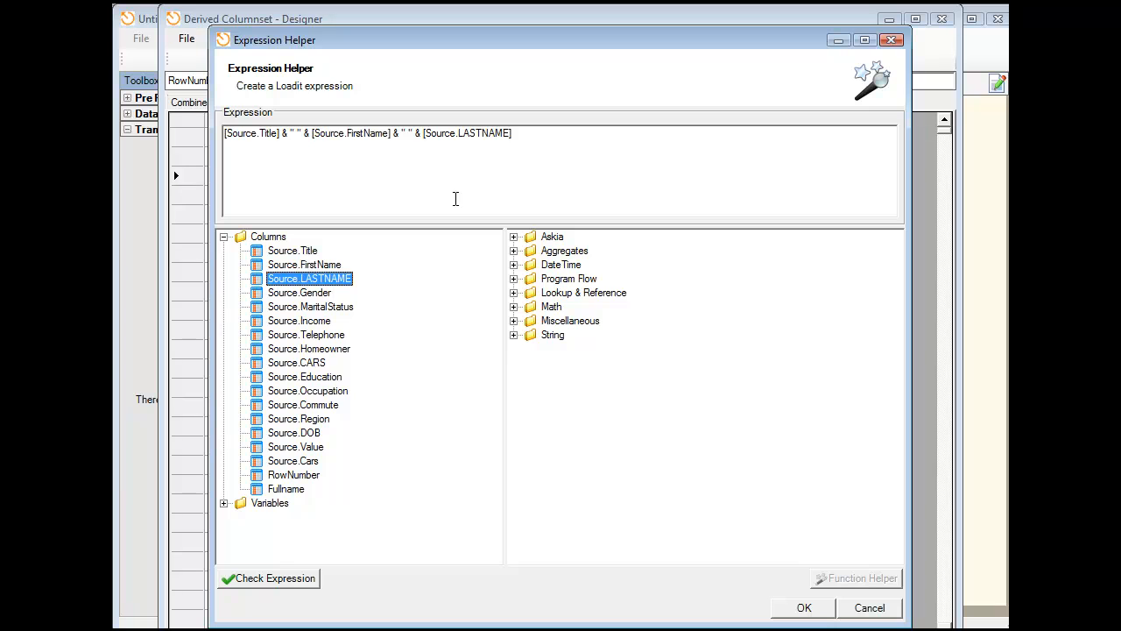
click(277, 581)
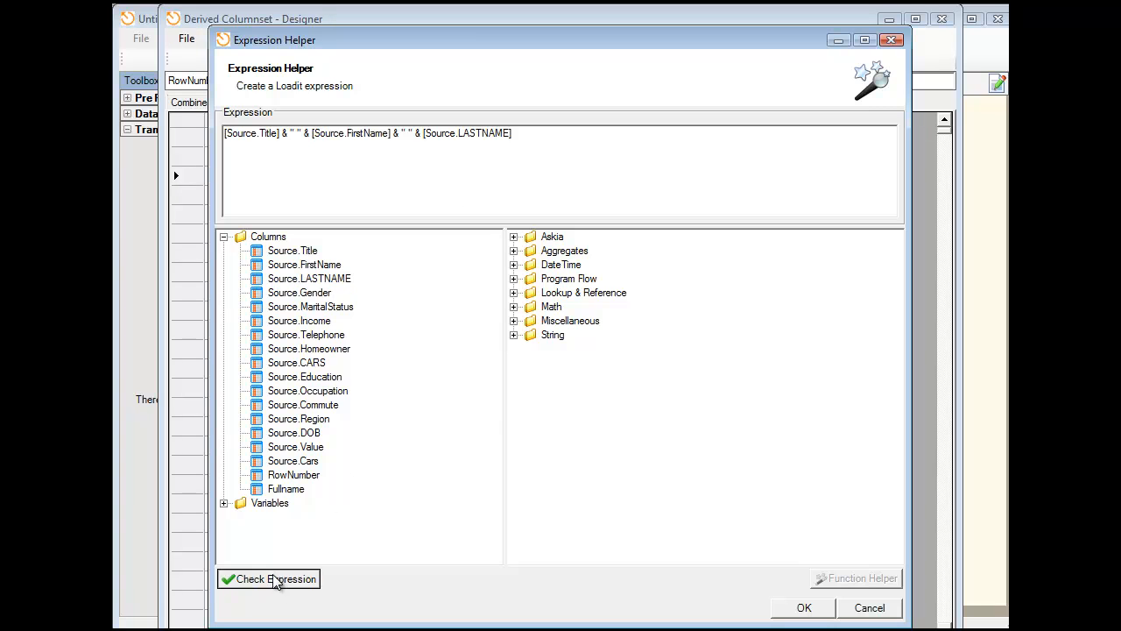
click(611, 392)
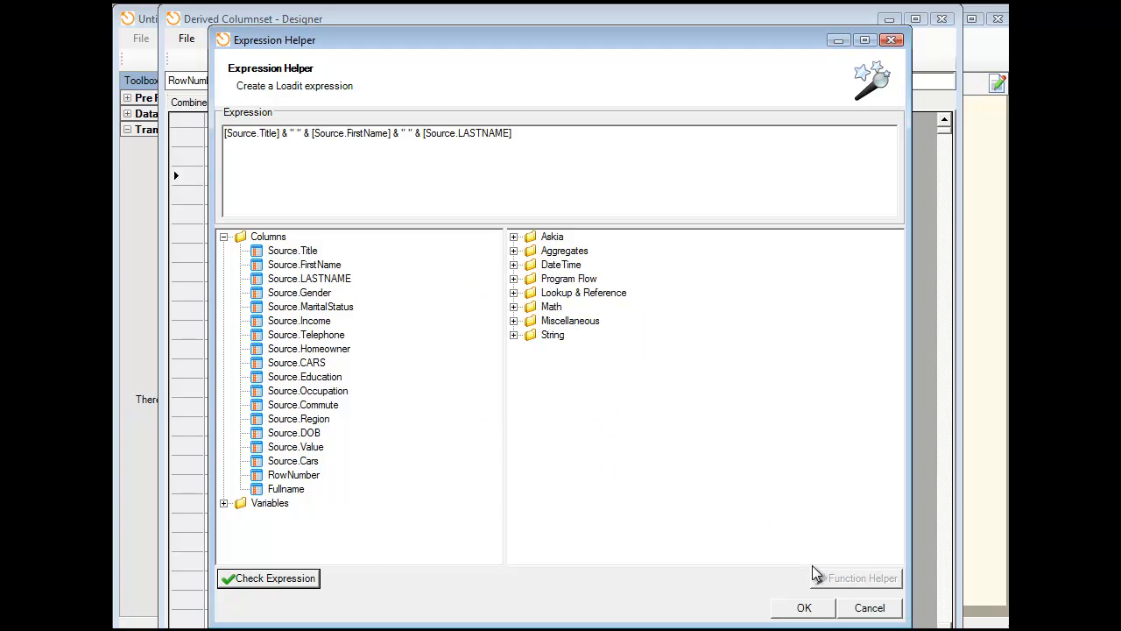
click(805, 610)
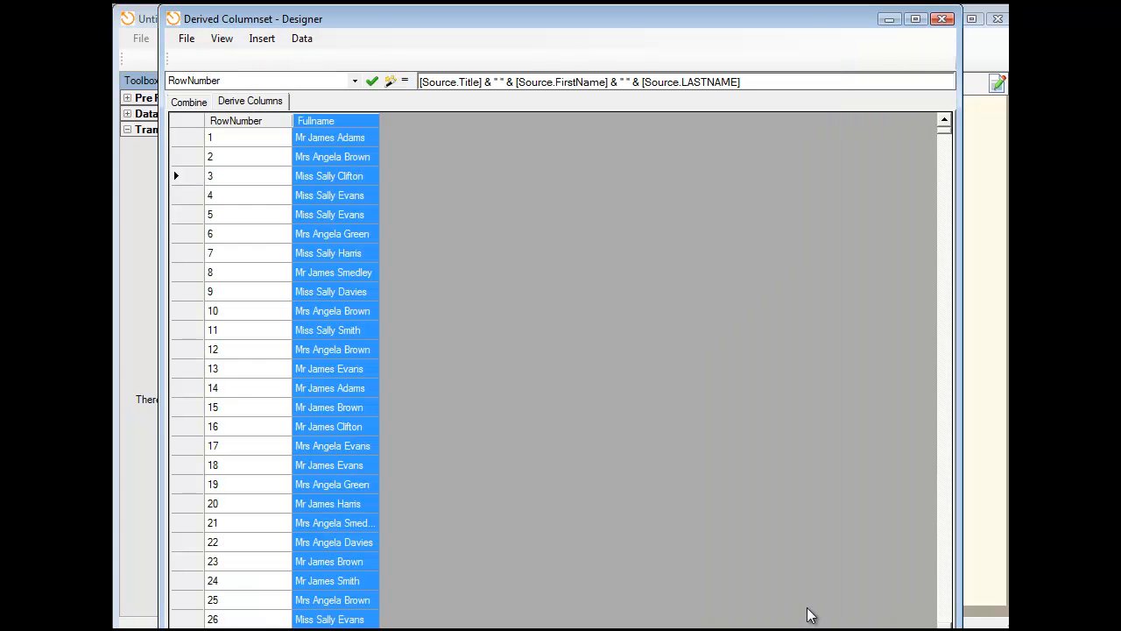
drag(389, 121, 433, 121)
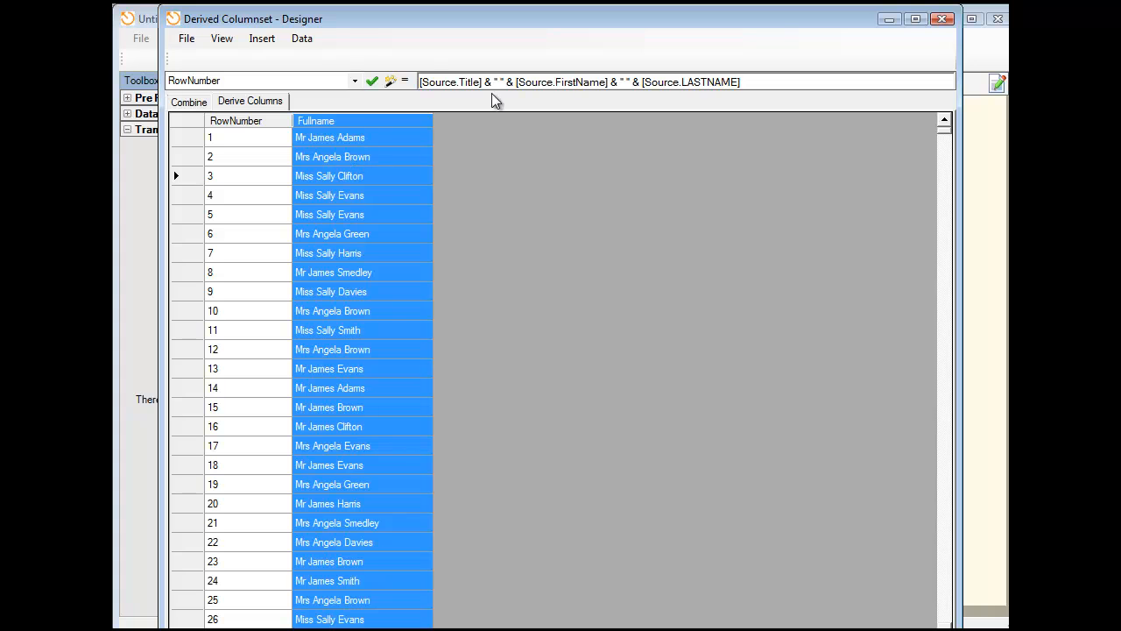
- Insert a new Integer column named Age into the derived columns and select it
click(261, 38)
click(289, 57)
click(476, 354)
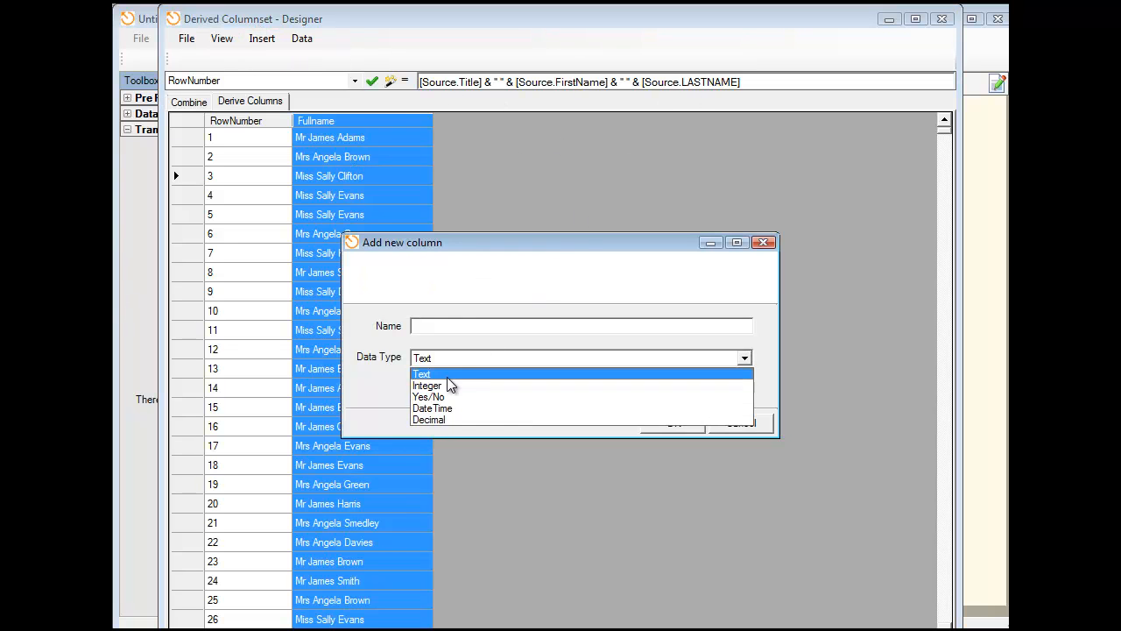
click(447, 377)
click(448, 327)
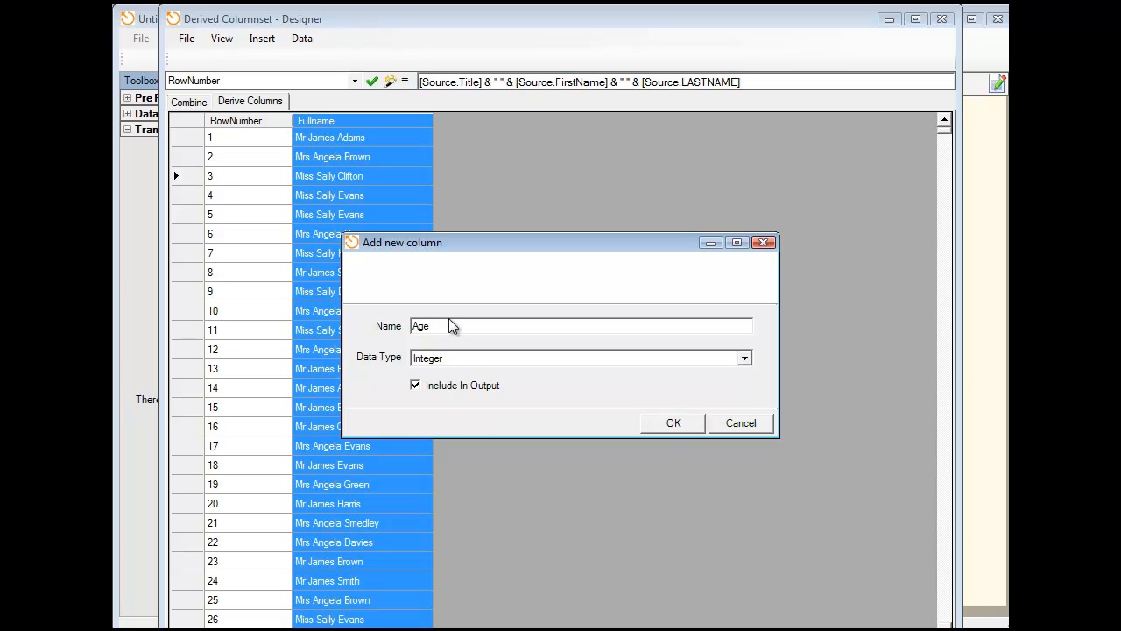
click(674, 424)
click(402, 130)
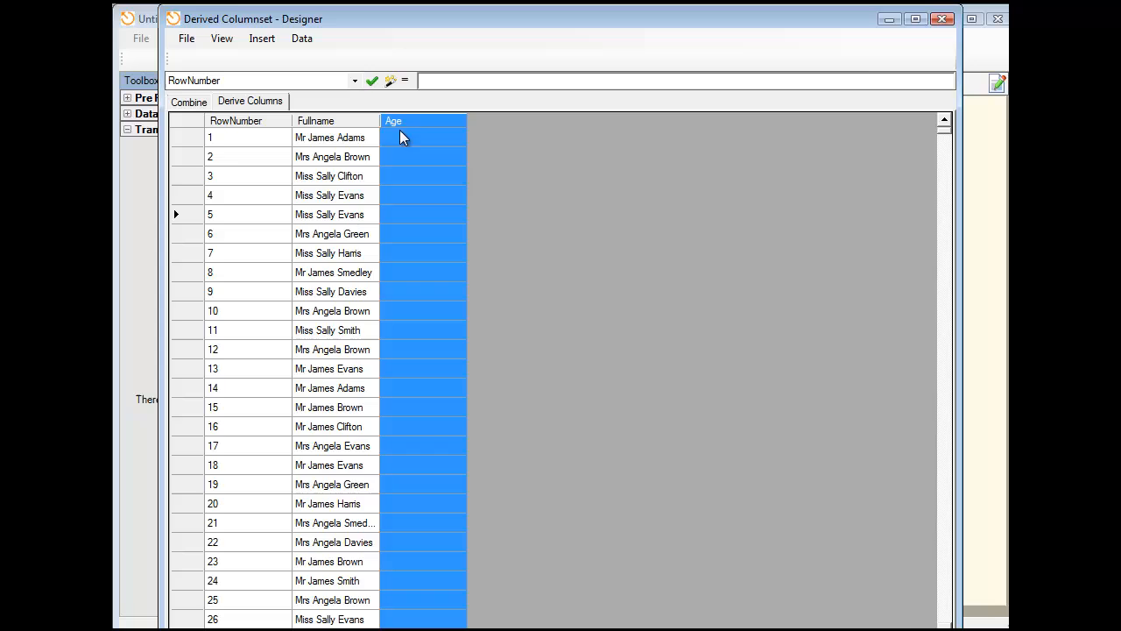
- Set the Age column's expression to Age([Source.DOB]) using the Expression Helper and close the column designer
click(391, 81)
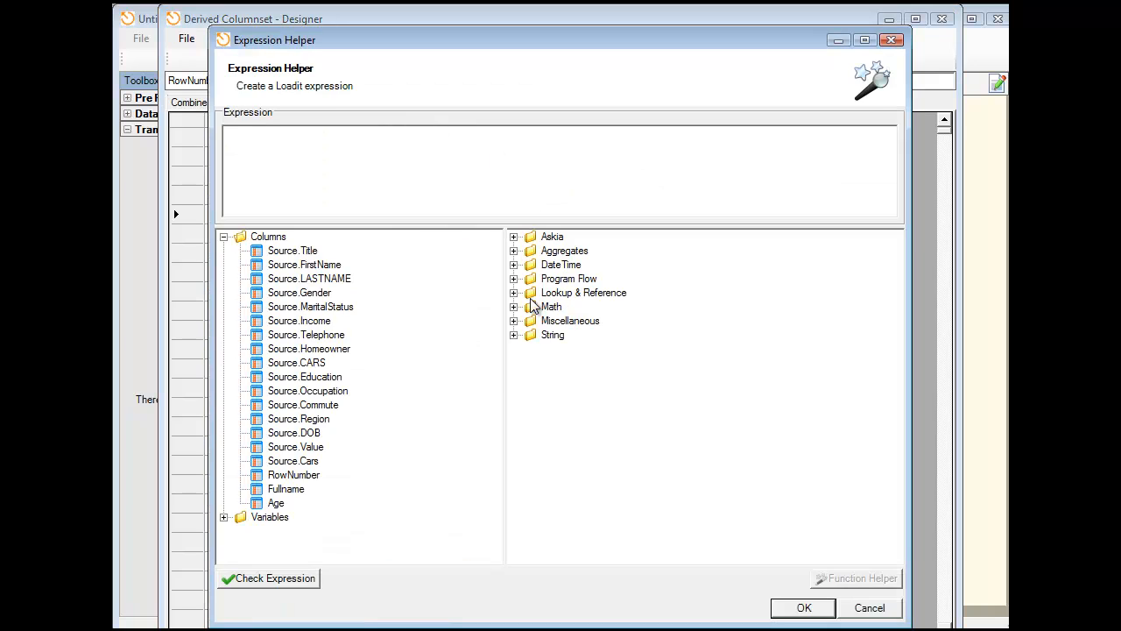
click(513, 265)
double_click(565, 278)
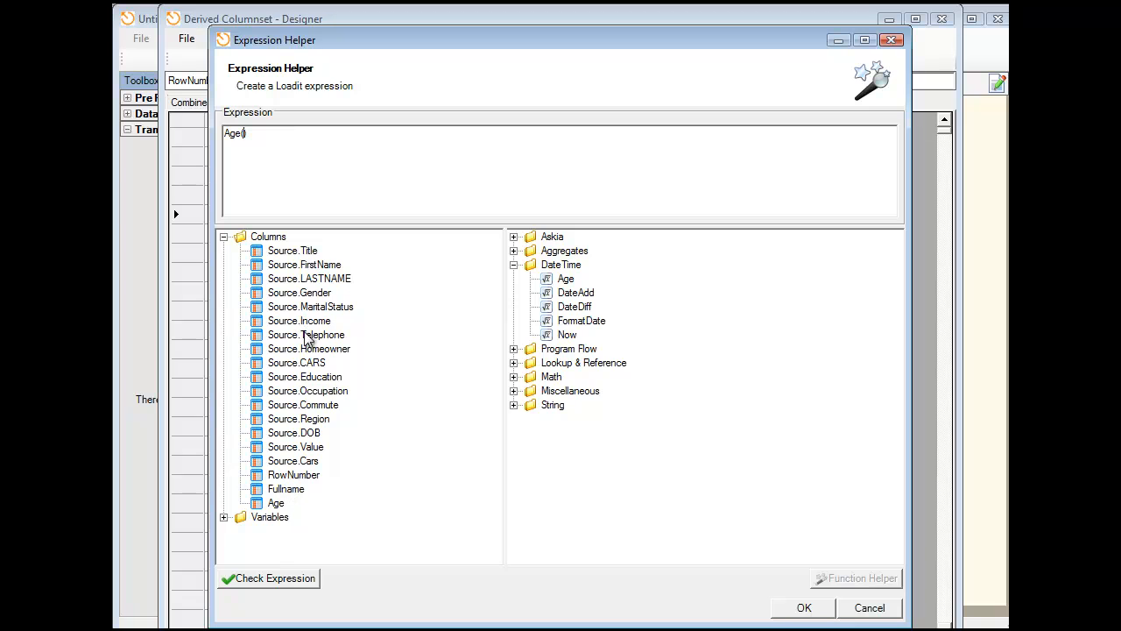
double_click(298, 433)
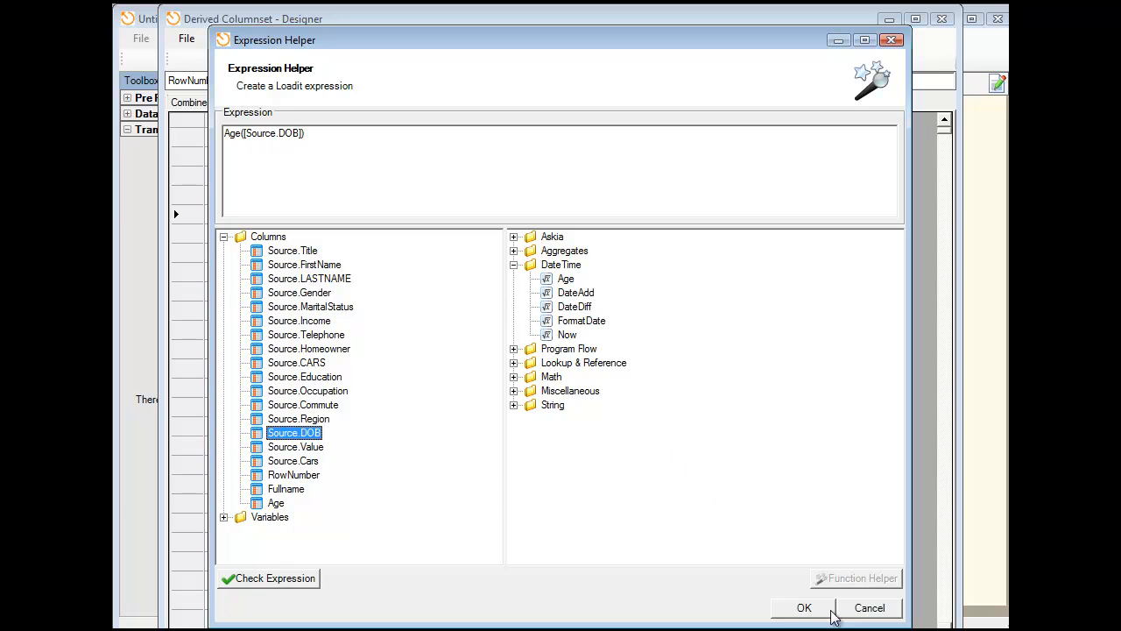
click(804, 608)
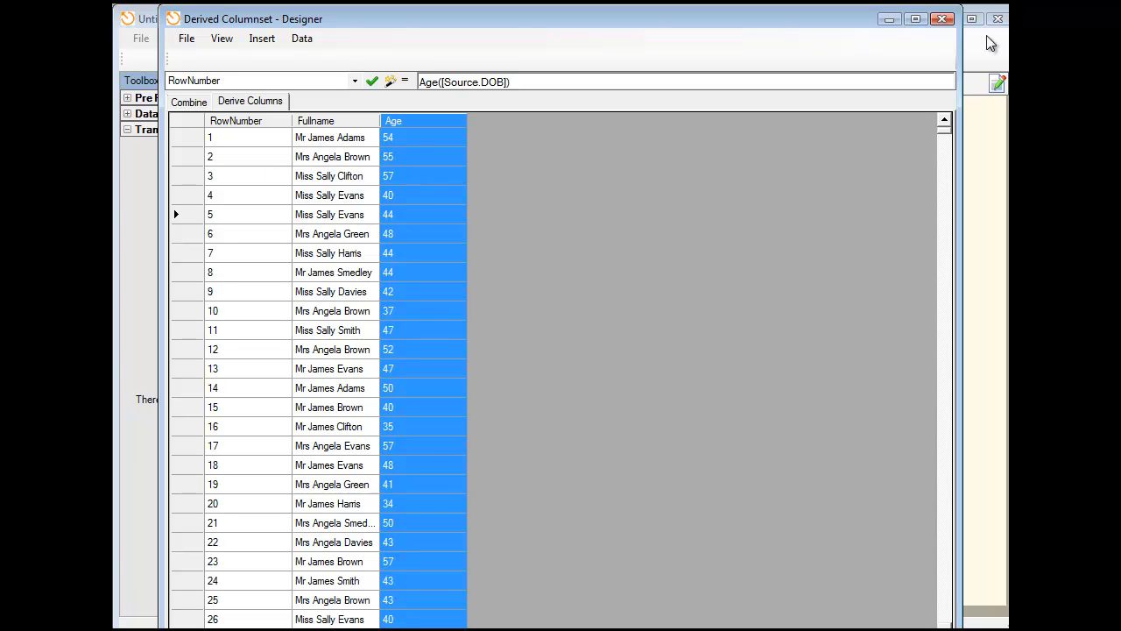
click(942, 19)
- View the output data of the Derive Columns transformation and close the Data Viewer
drag(419, 334, 417, 334)
right_click(450, 349)
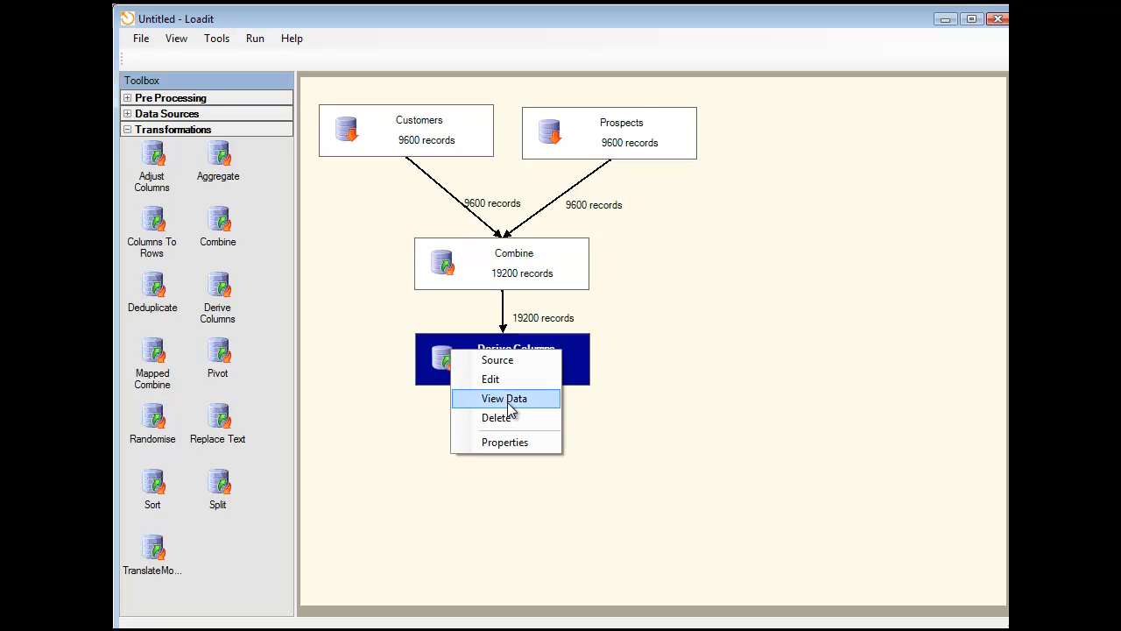
click(509, 404)
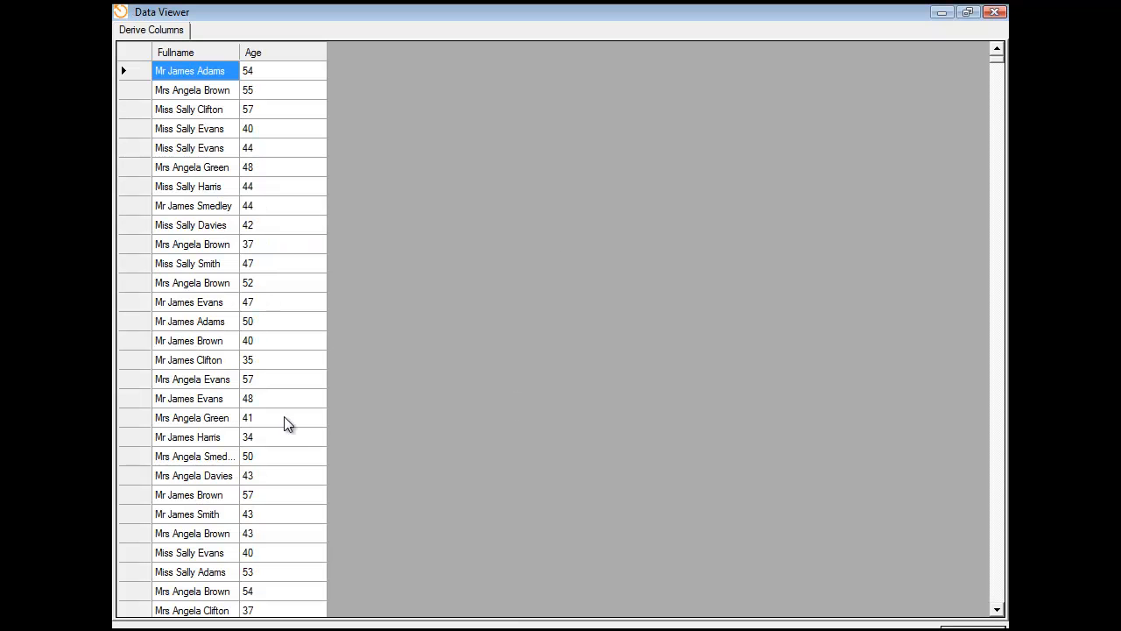
click(994, 11)
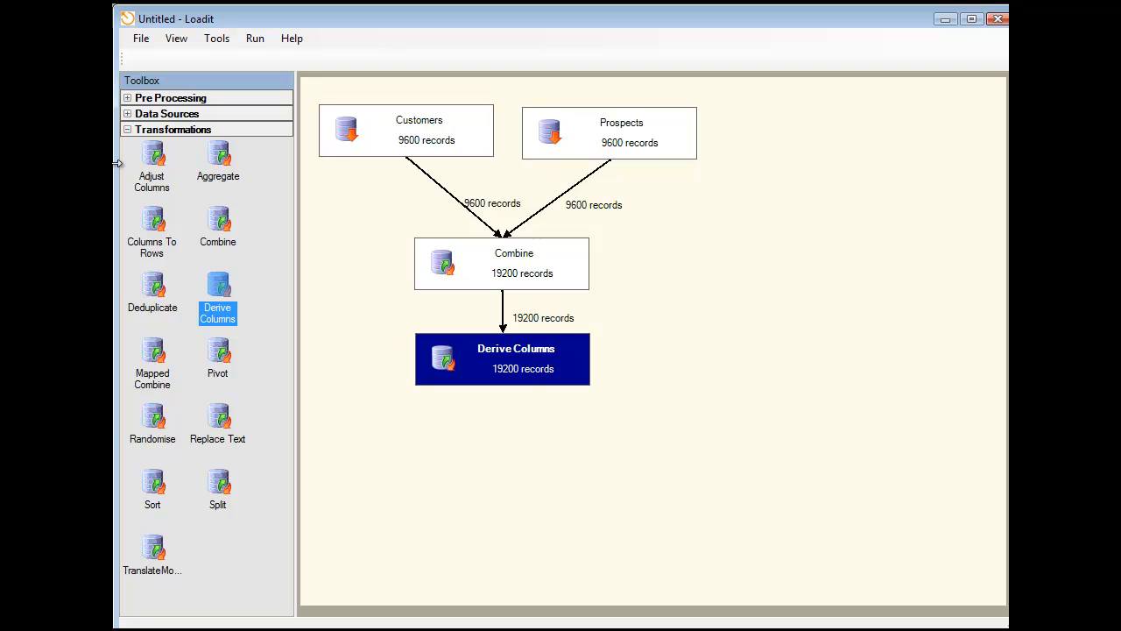
- Add a CSV File Target below Derive Columns and set the Derive Columns transformation as its input source
click(129, 132)
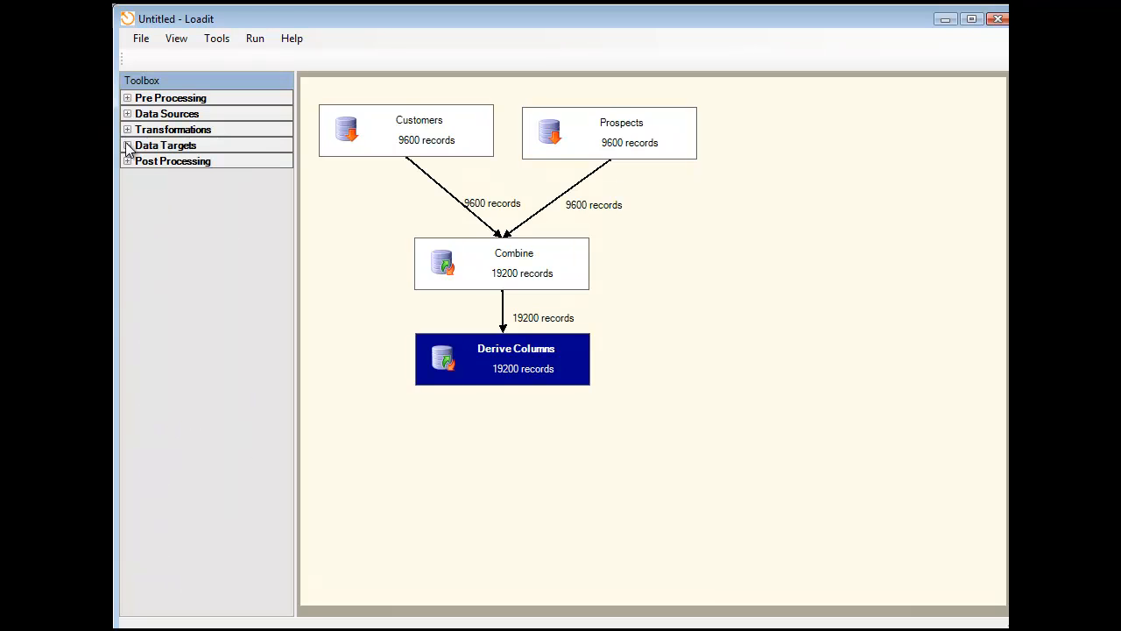
click(136, 147)
drag(154, 237, 511, 424)
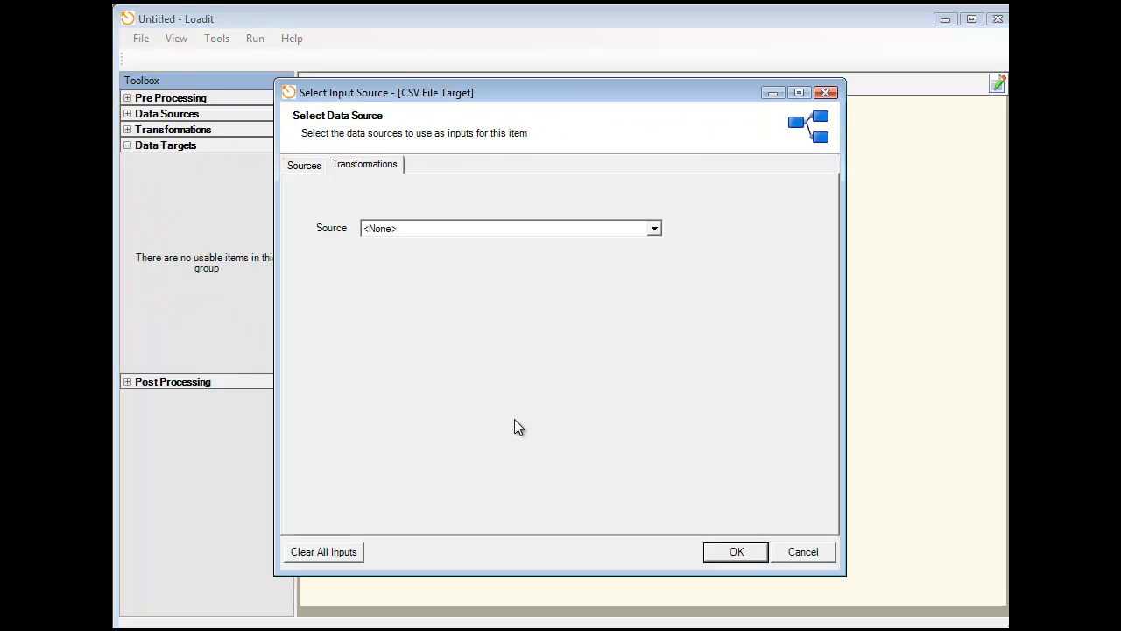
click(401, 227)
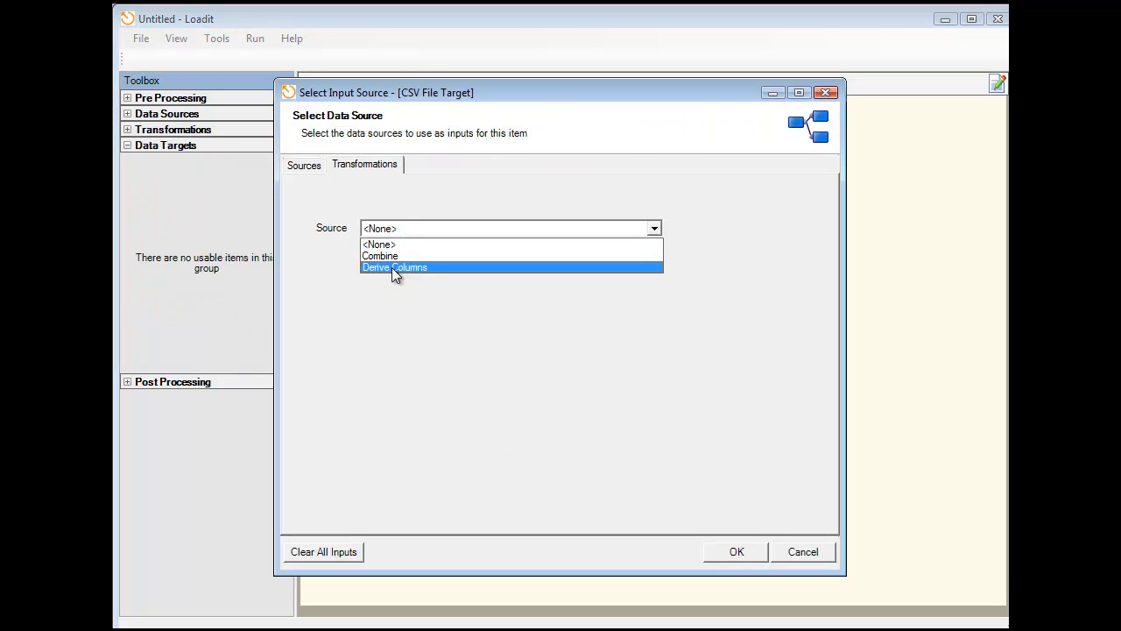
click(393, 267)
click(730, 552)
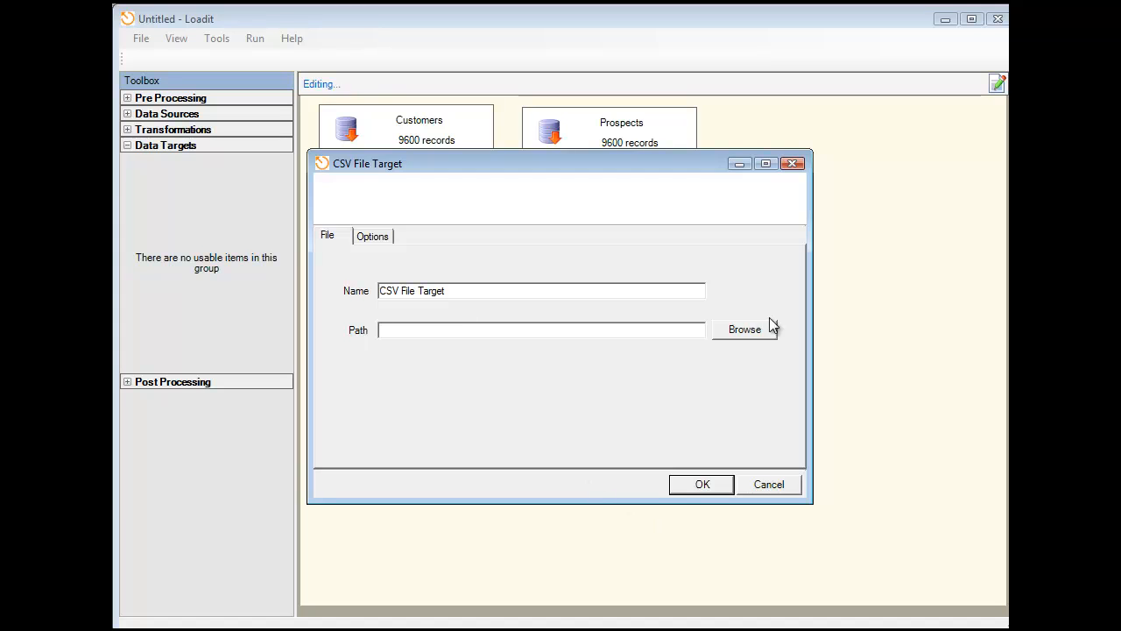
- Set the CSV target's path to NameAndAge.csv in the Loadit folder and align the target directly beneath Derive Columns
click(727, 326)
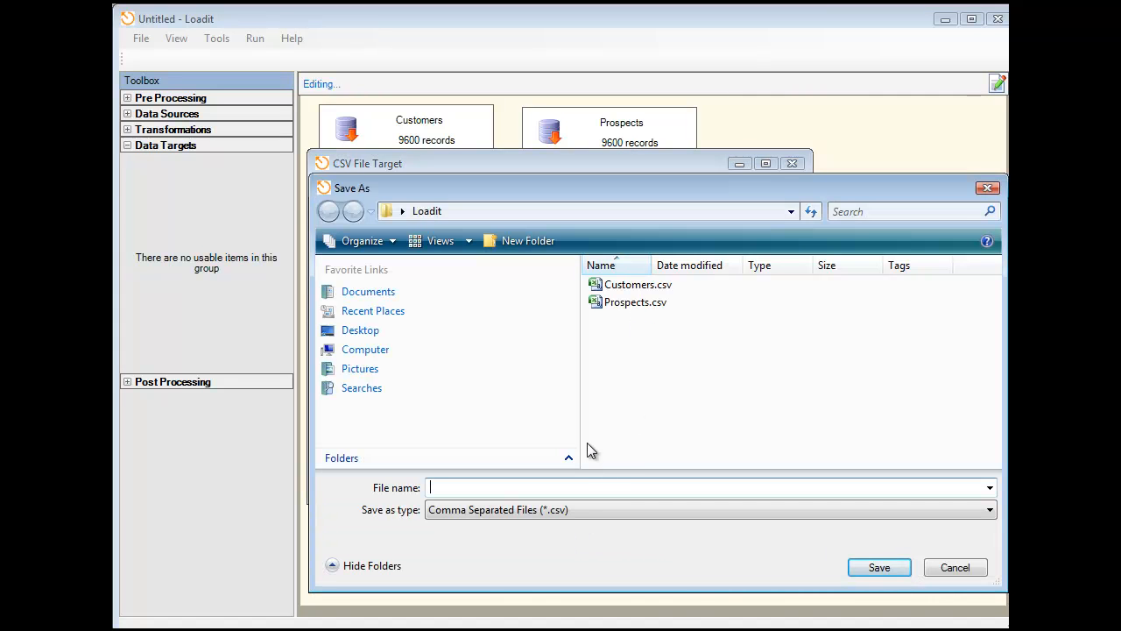
text(NameAndAge)
click(877, 567)
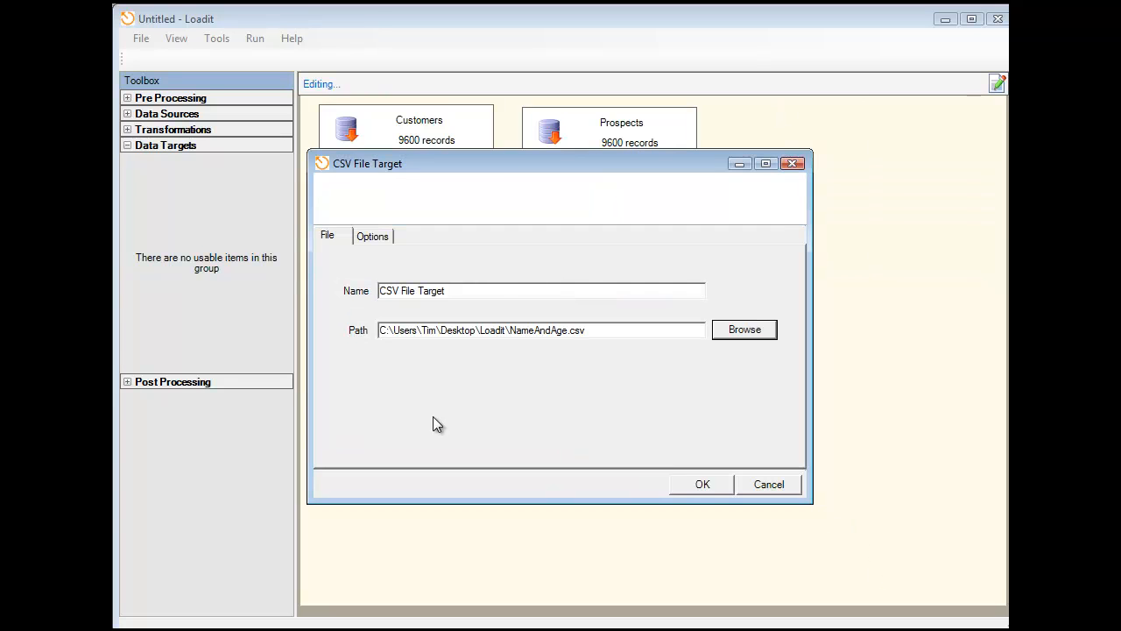
click(677, 484)
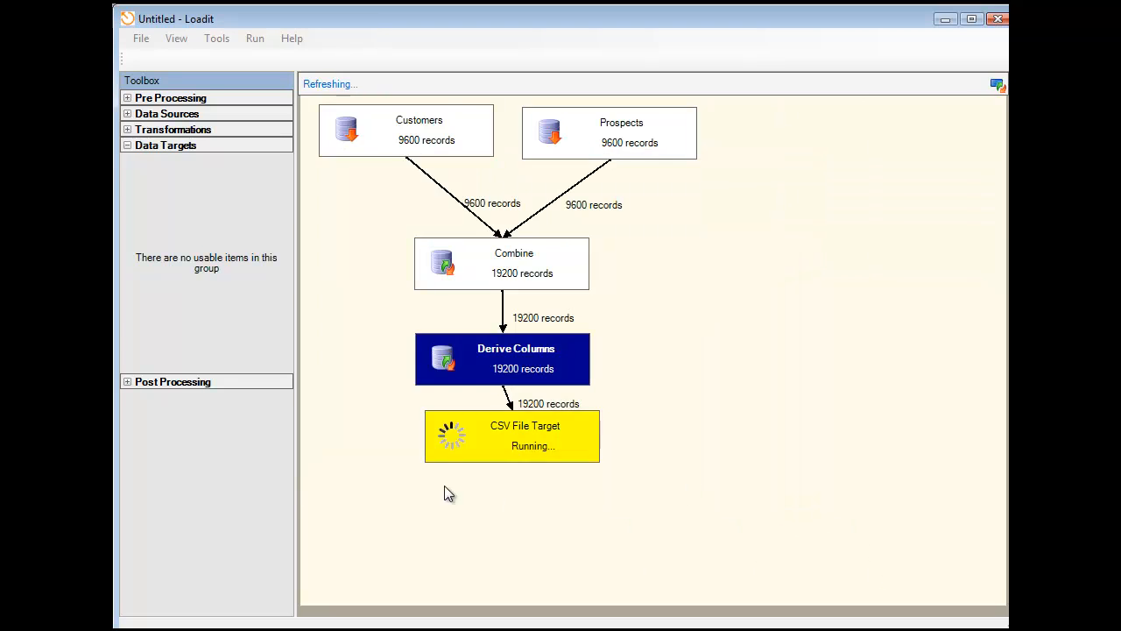
click(418, 432)
- Save the package as NameAndAge.lip in the Loadit folder
click(133, 39)
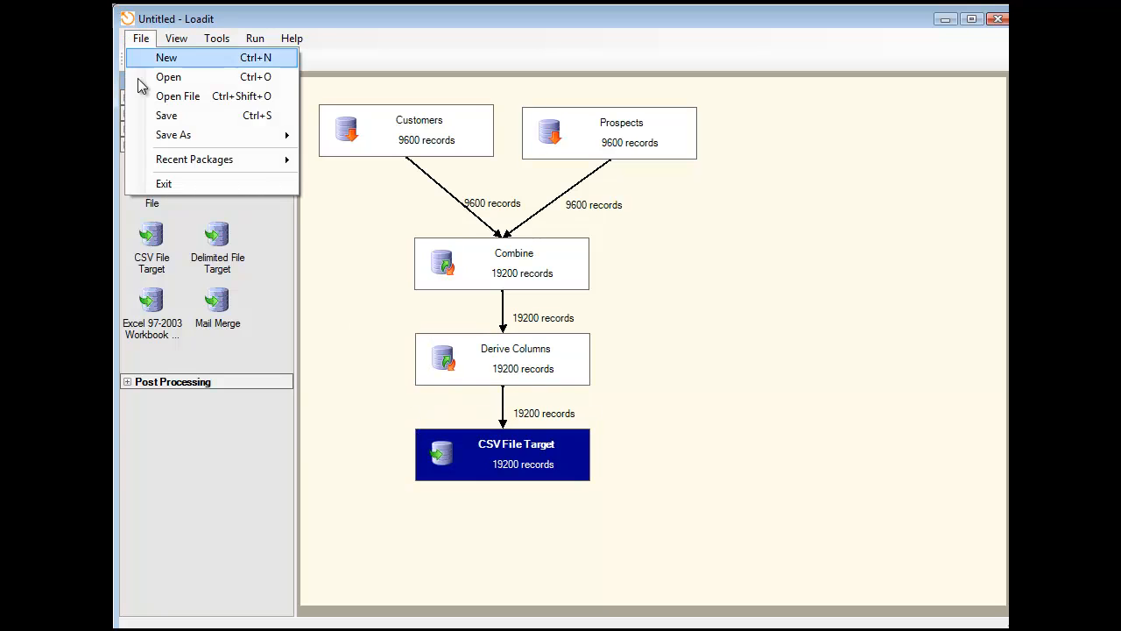
click(159, 116)
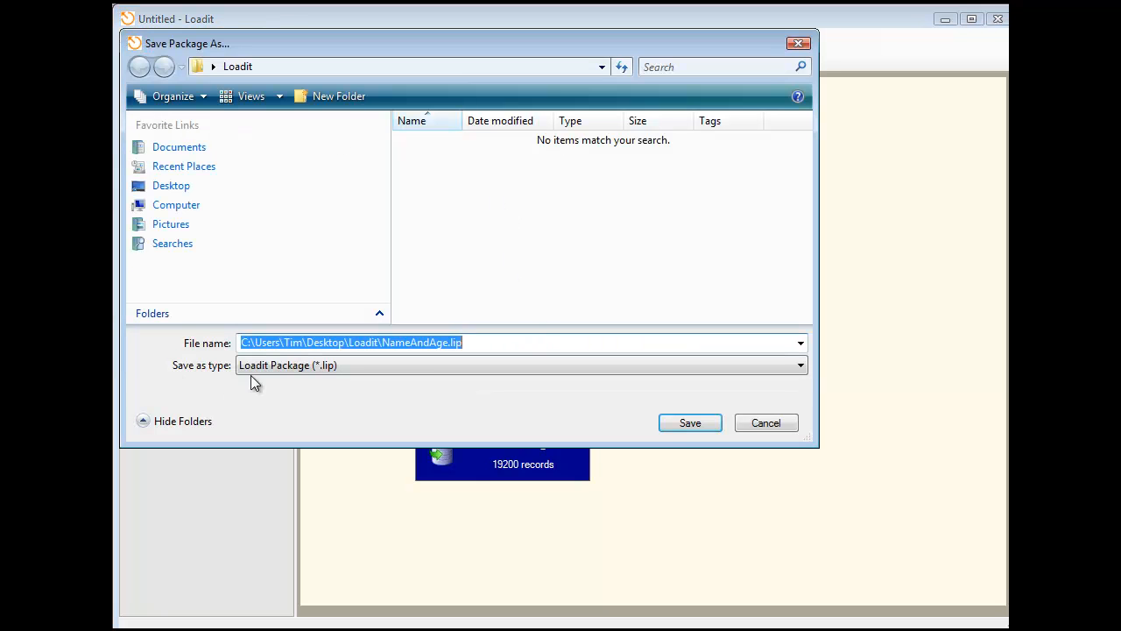
click(690, 421)
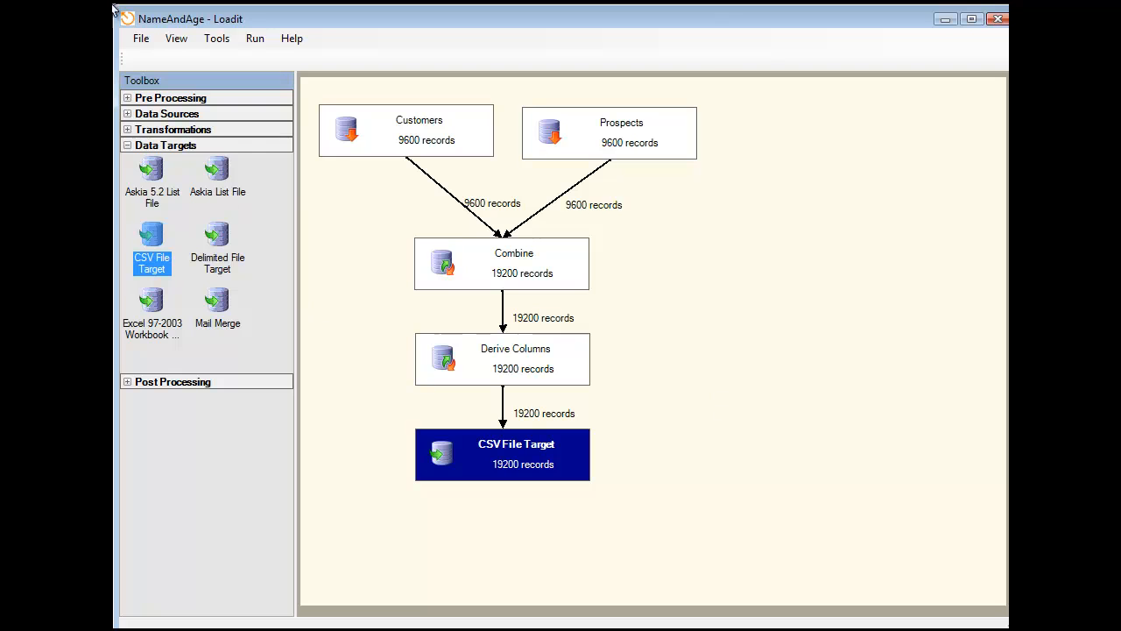
- Start a new empty package and reopen the saved NameAndAge package from the recent packages
click(141, 38)
click(147, 55)
click(143, 40)
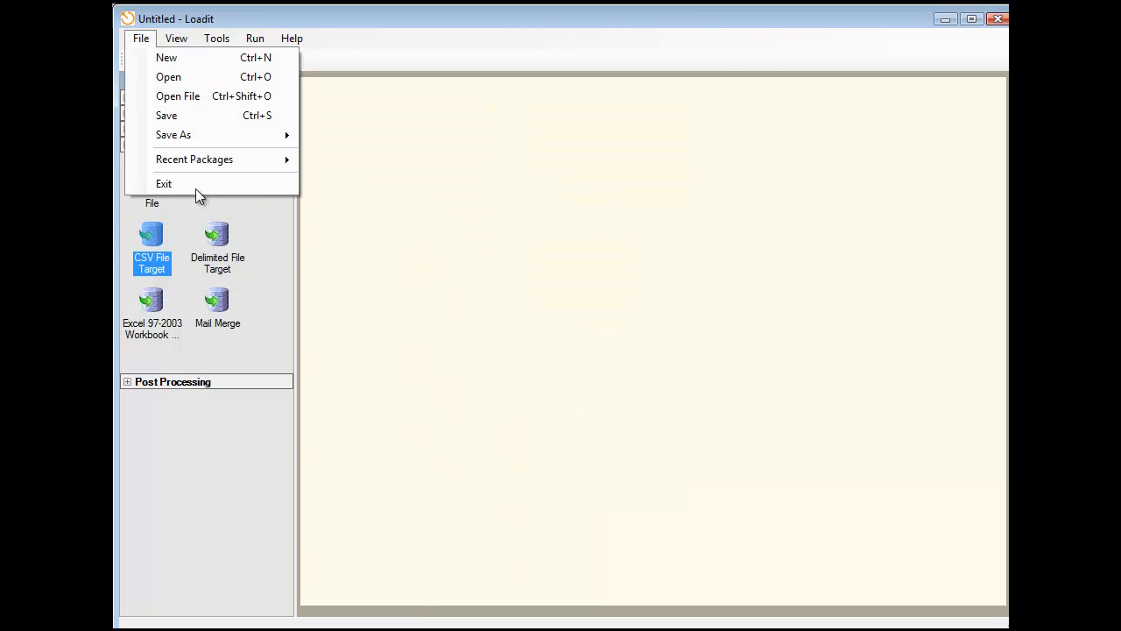
mouse_move(200, 161)
click(338, 158)
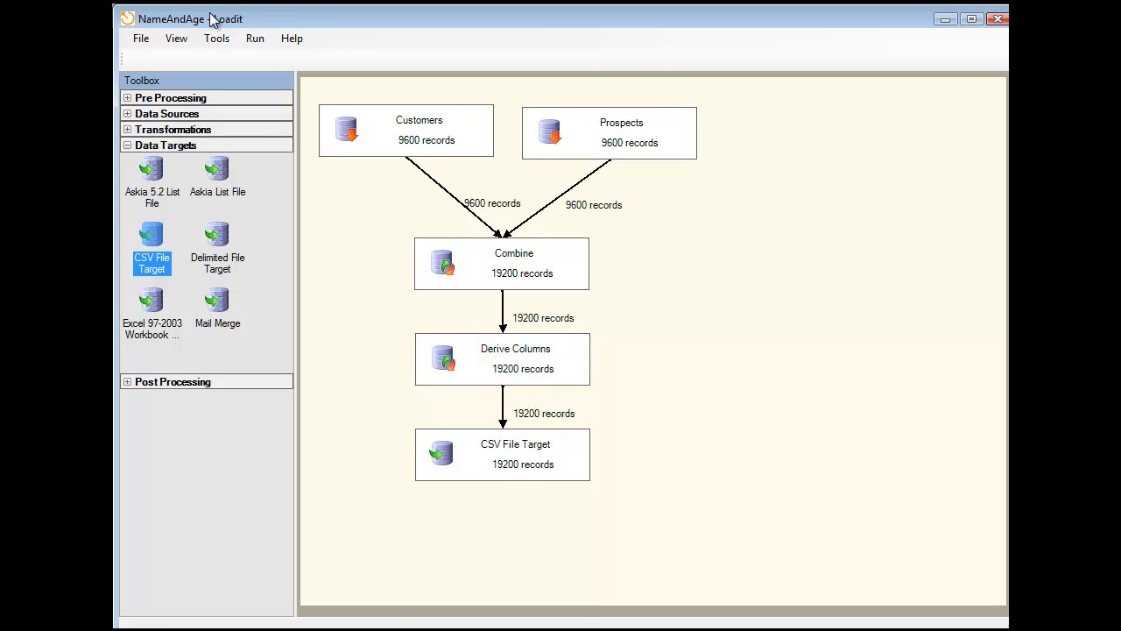
- Check the files in the Loadit folder in the file explorer, and execute the NameAndAge package in Loadit
key(alt+Tab)
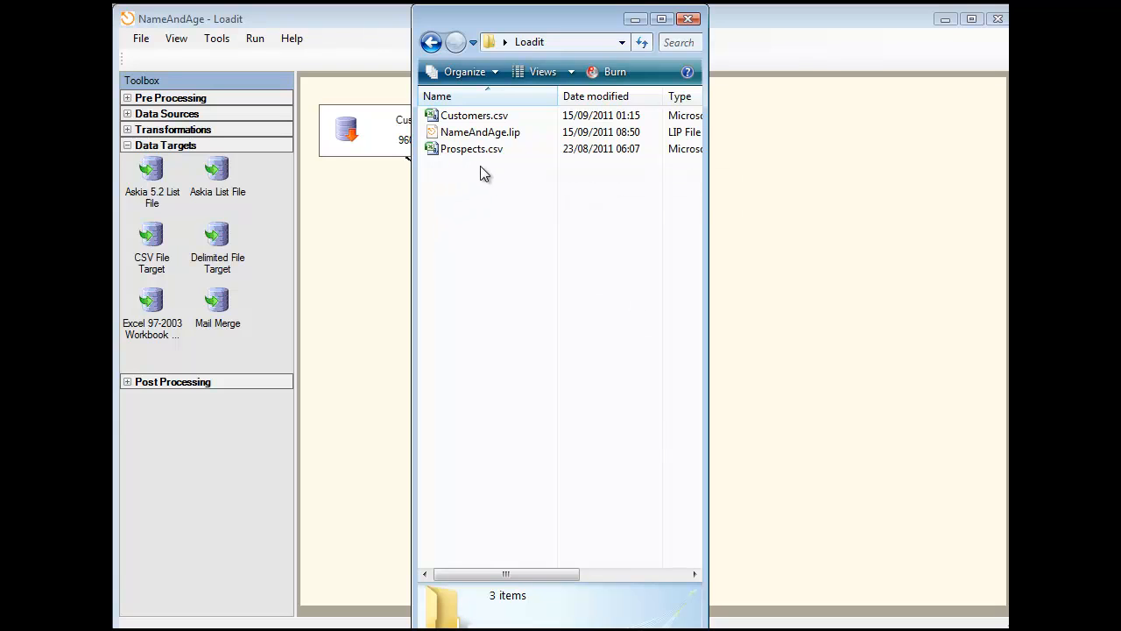
click(257, 17)
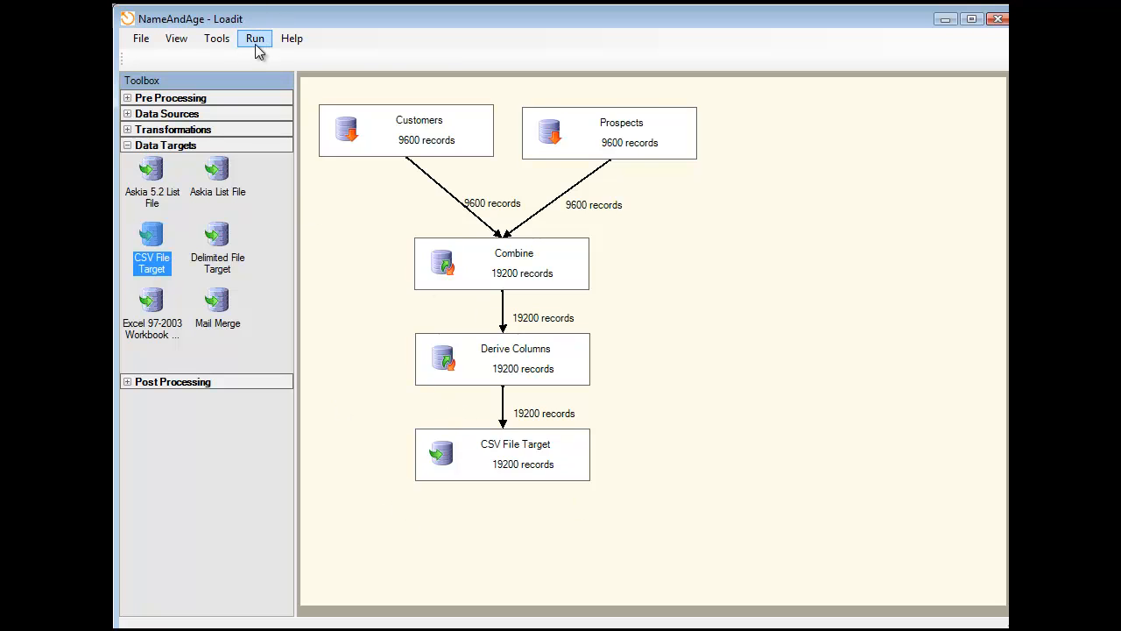
click(257, 44)
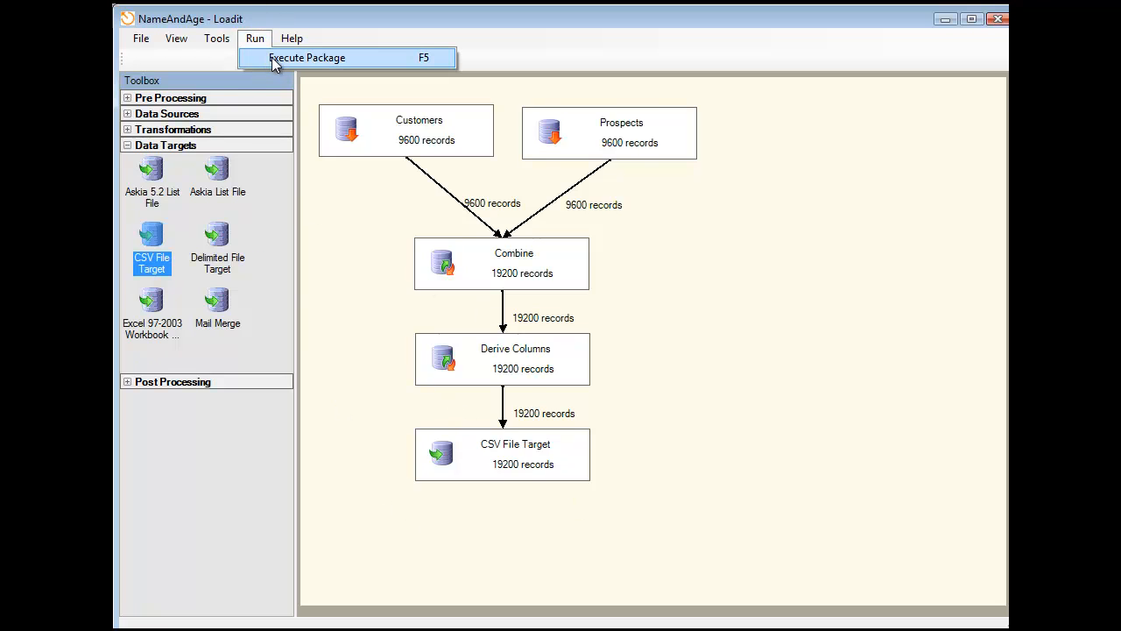
click(274, 61)
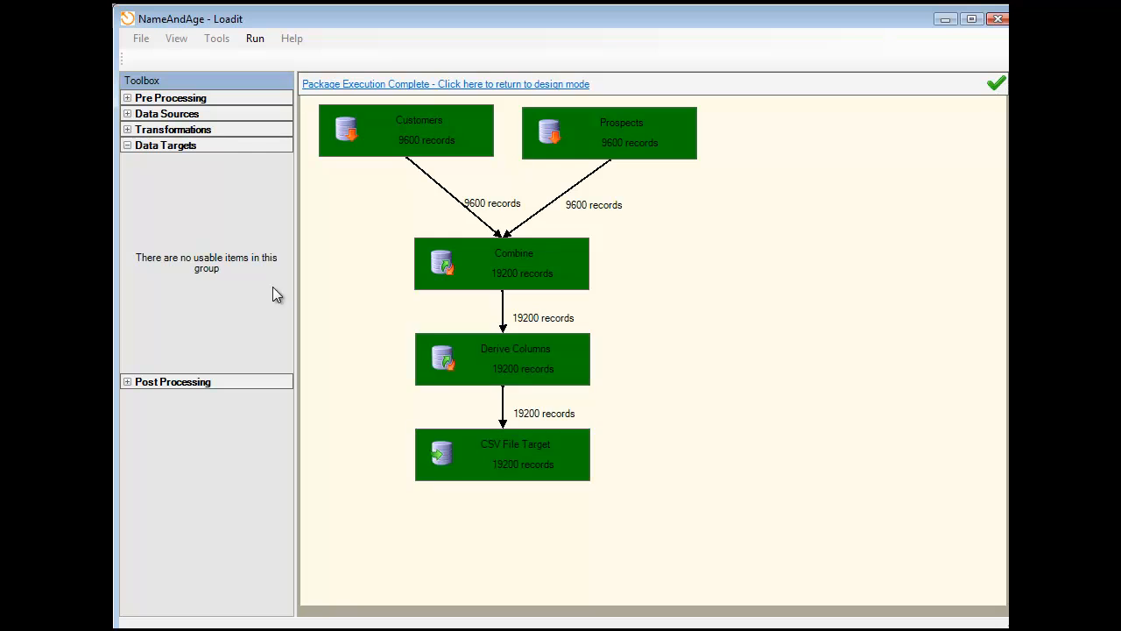
- Open the exported NameAndAge.csv from the Loadit folder in Excel to review it, and close both windows
key(alt+Tab)
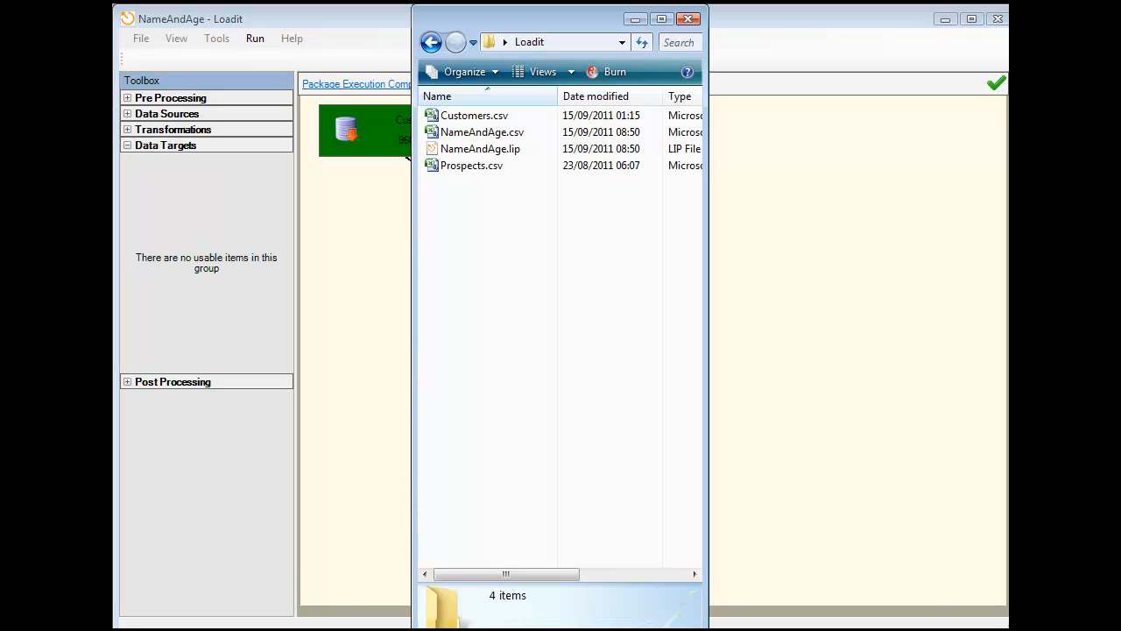
click(490, 133)
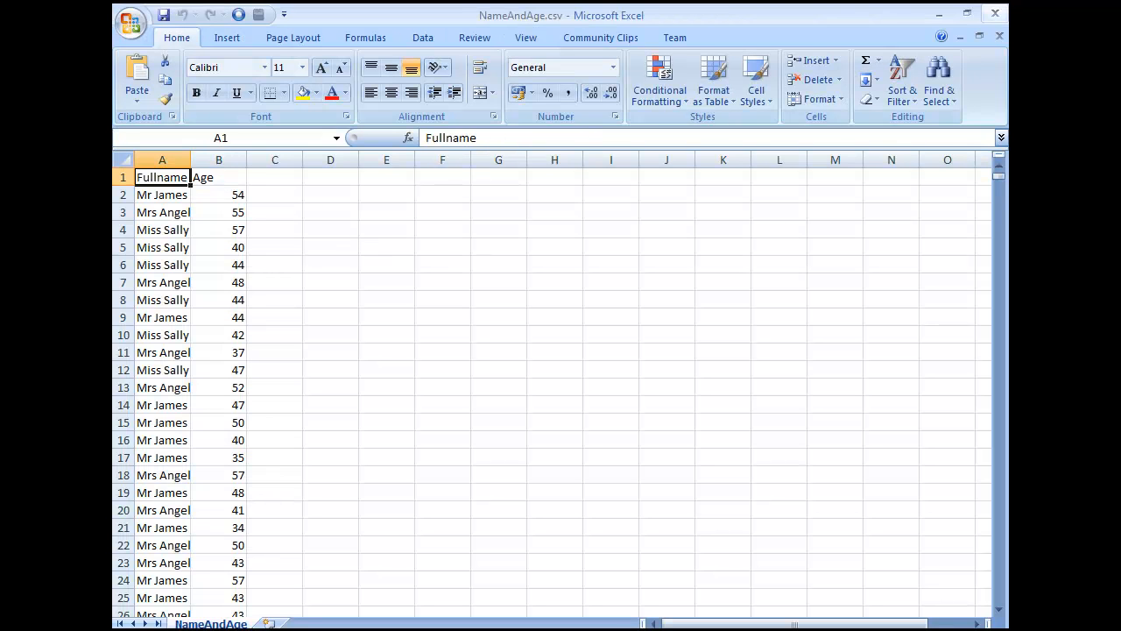
click(995, 13)
click(688, 19)
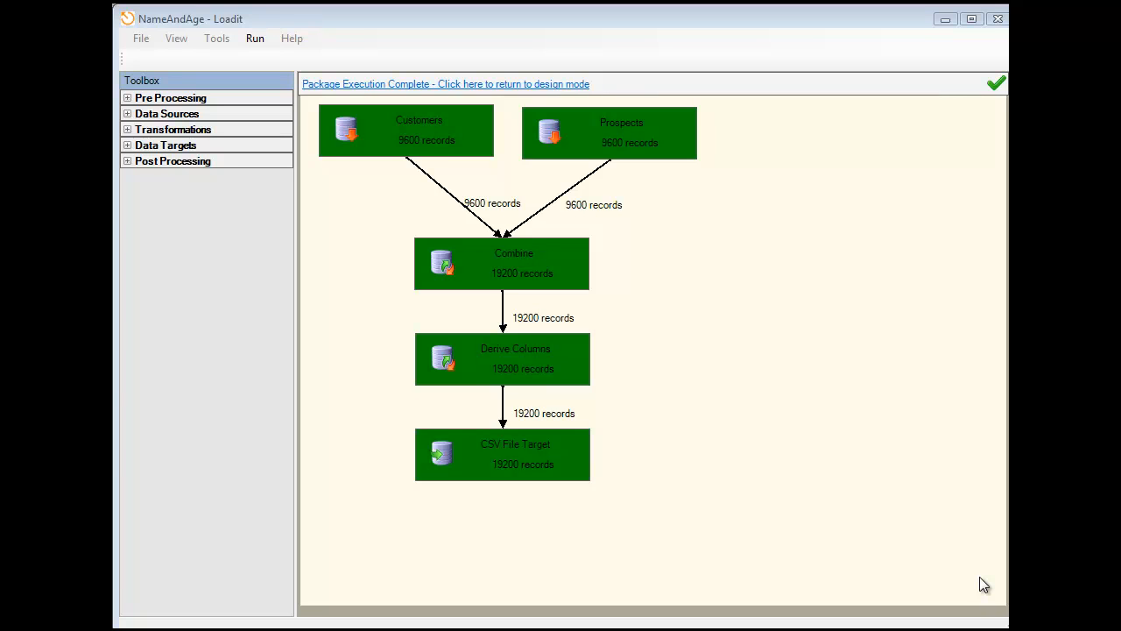
- Return the package to design mode and examine the items in the toolbox's Data Sources, Data Targets and Transformations groups
click(327, 84)
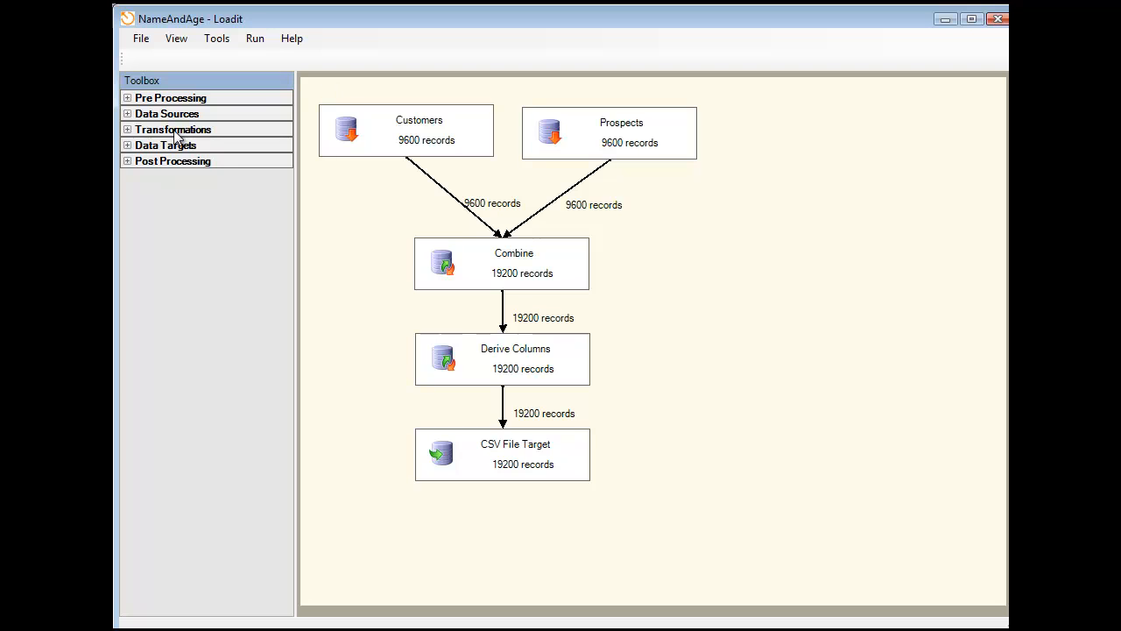
click(128, 115)
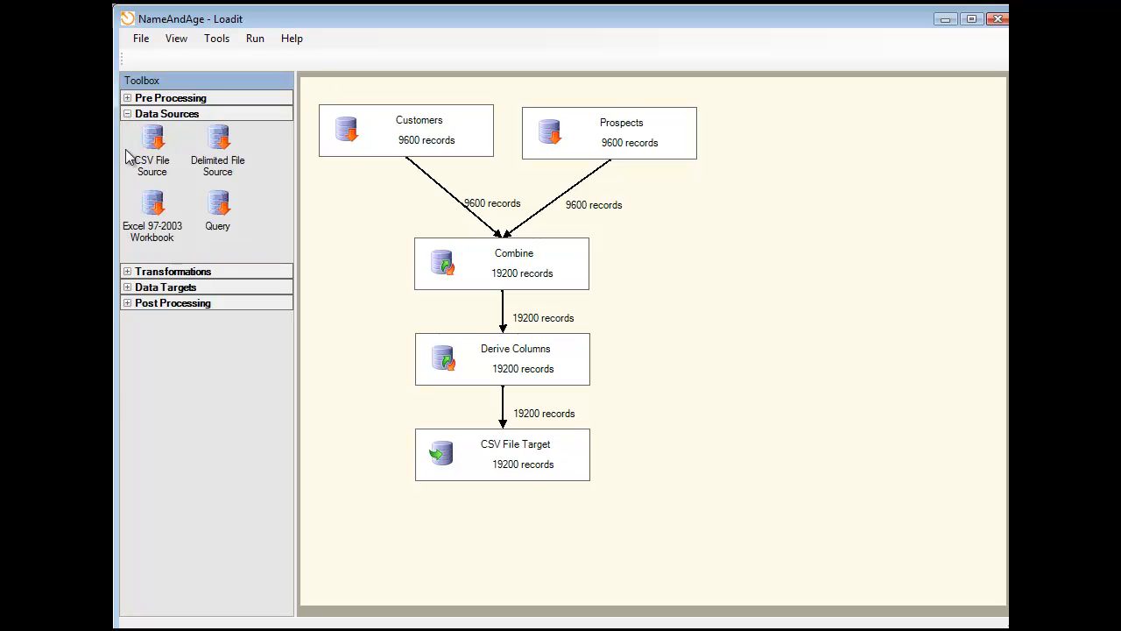
click(128, 289)
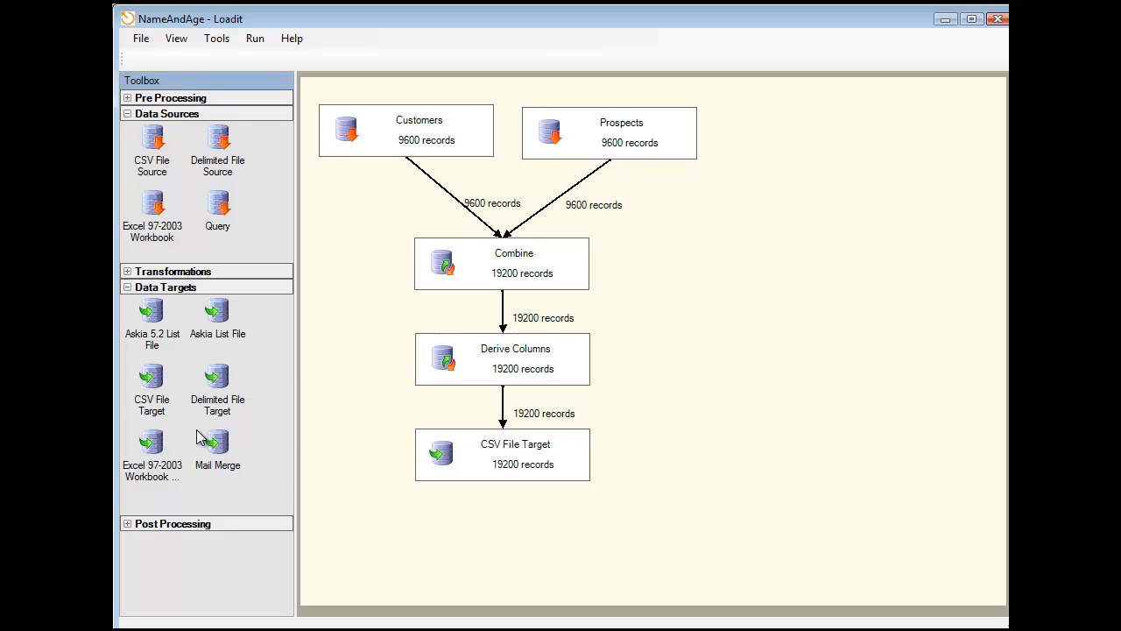
click(128, 289)
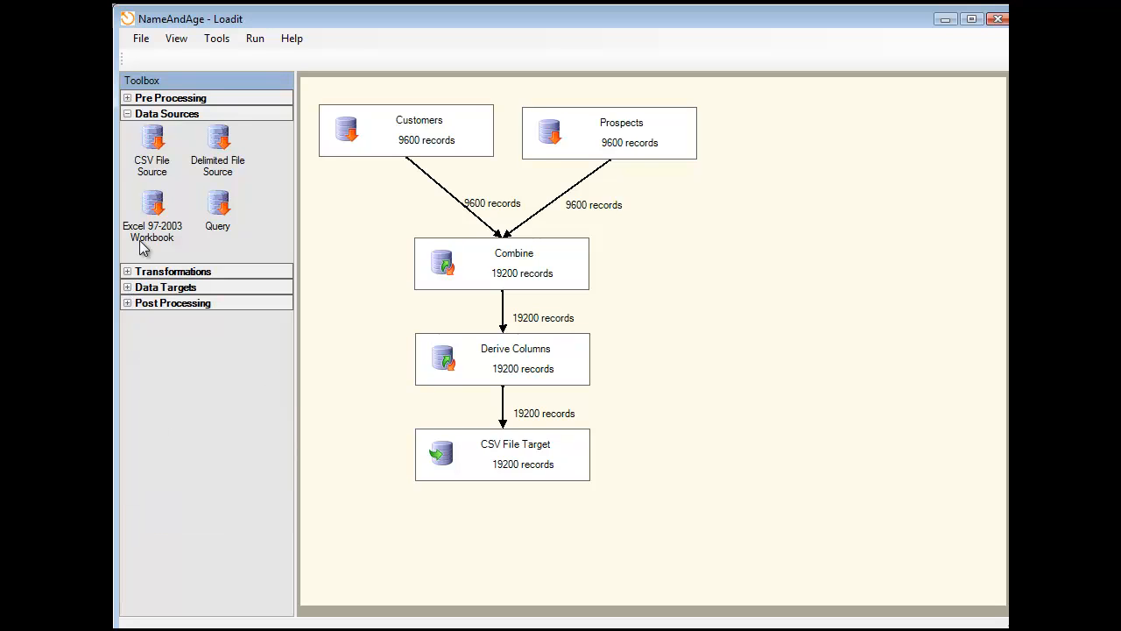
click(127, 115)
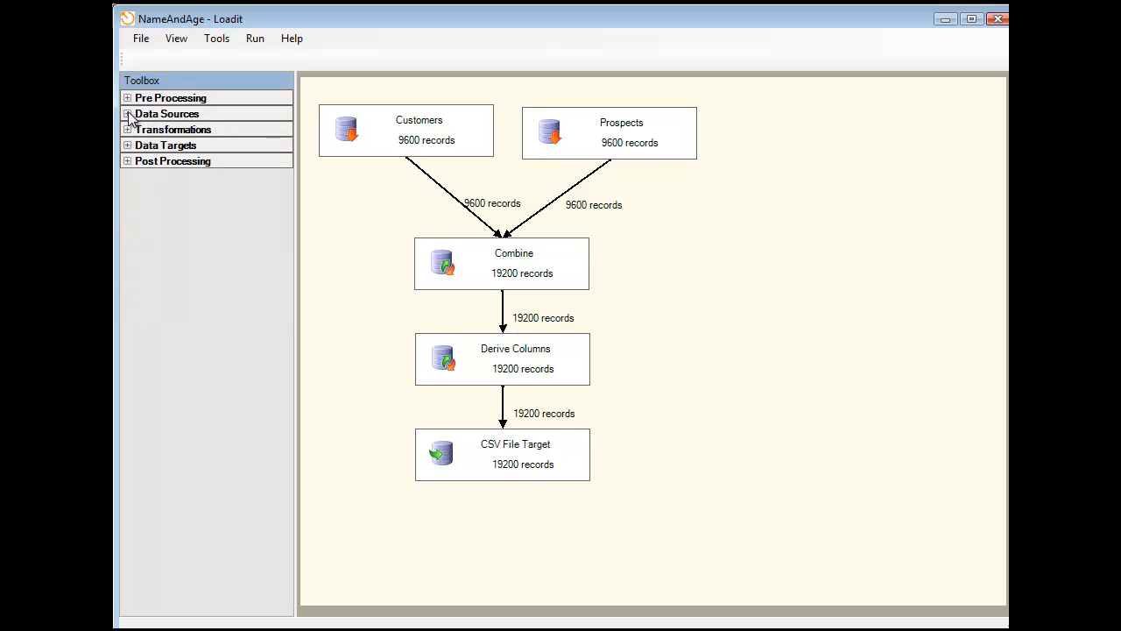
click(128, 115)
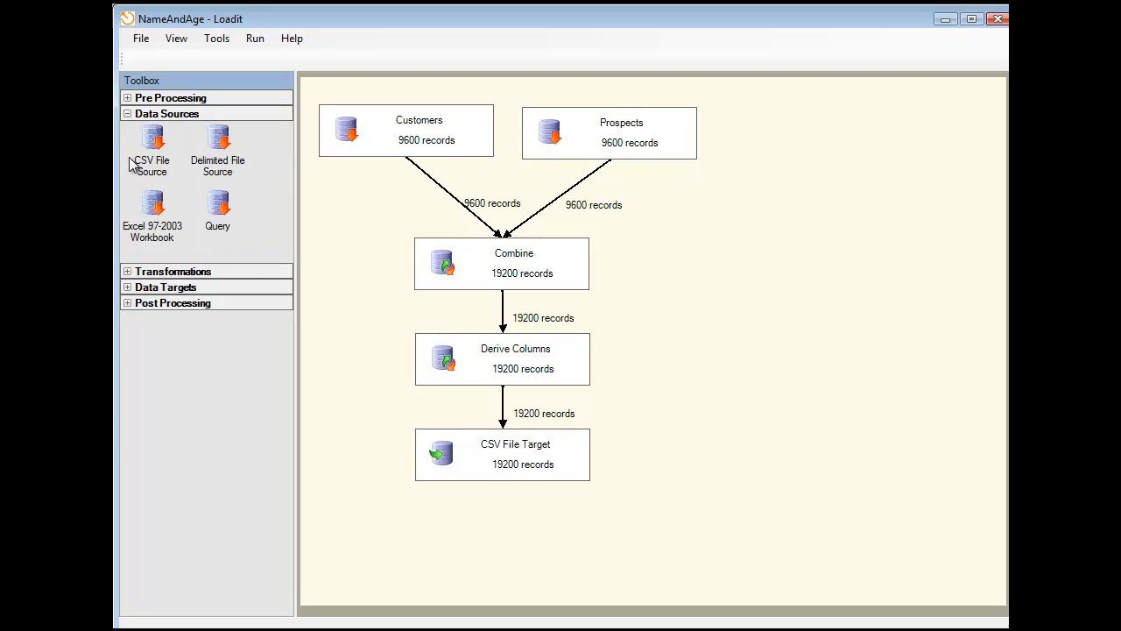
click(127, 115)
click(127, 145)
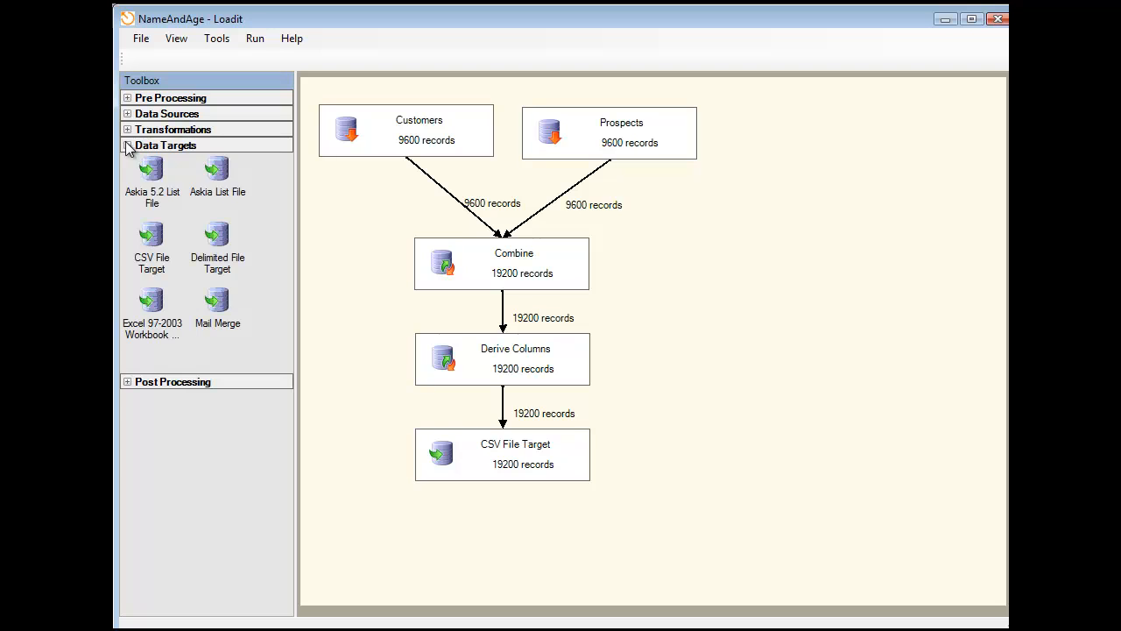
click(127, 146)
click(127, 129)
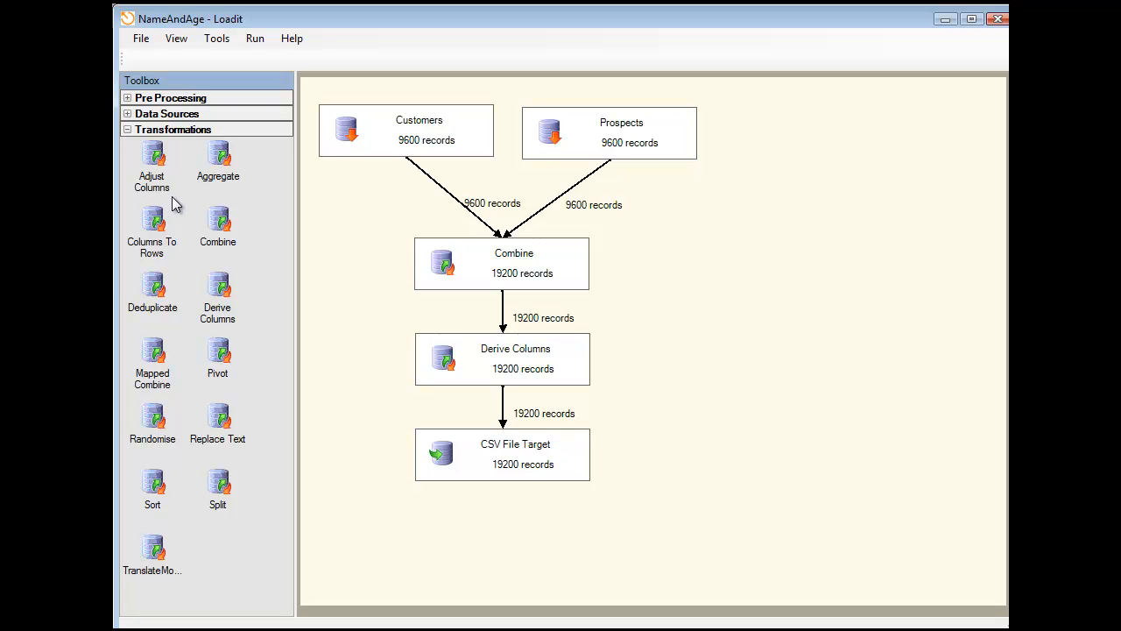
click(127, 129)
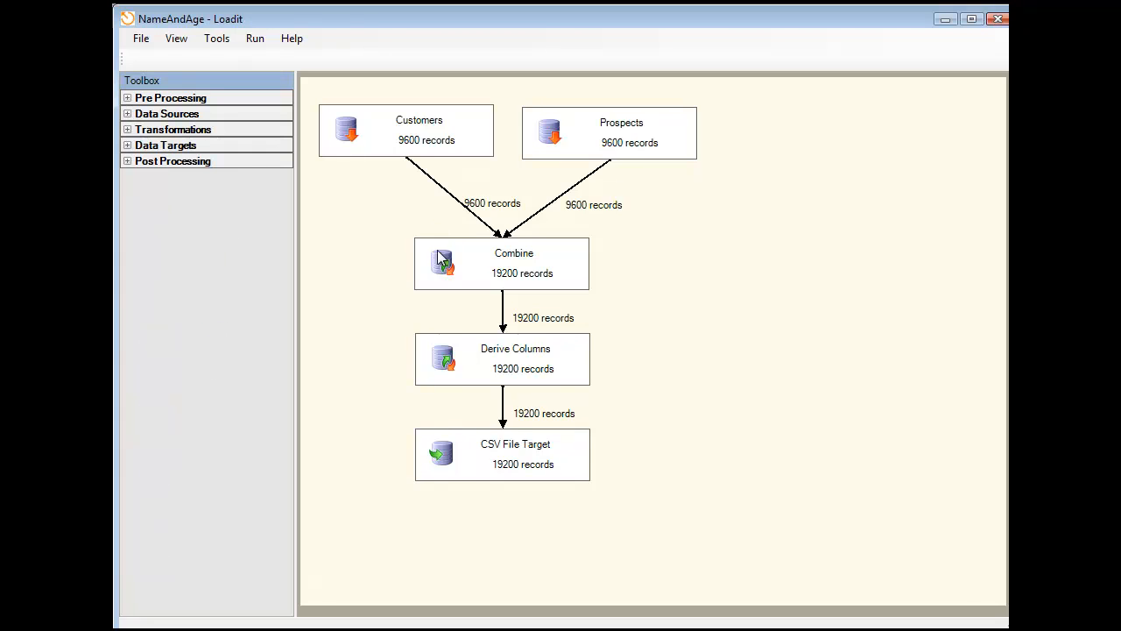
- Open the Derive Columns transformation for editing and bring up the Expression Helper for its RowNumber column
click(474, 354)
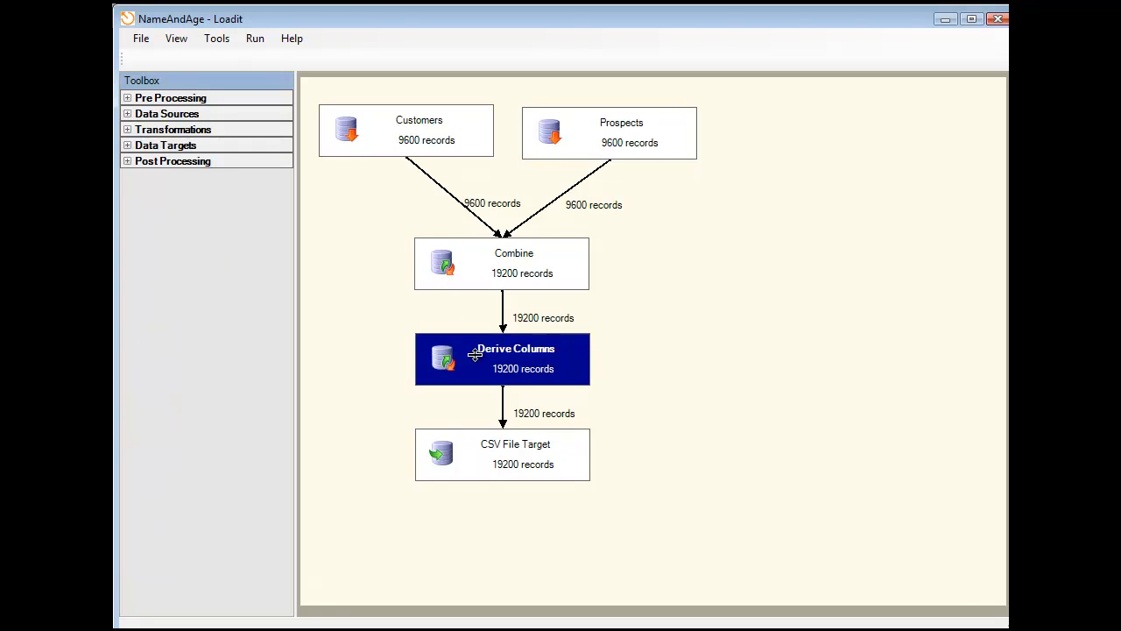
right_click(475, 355)
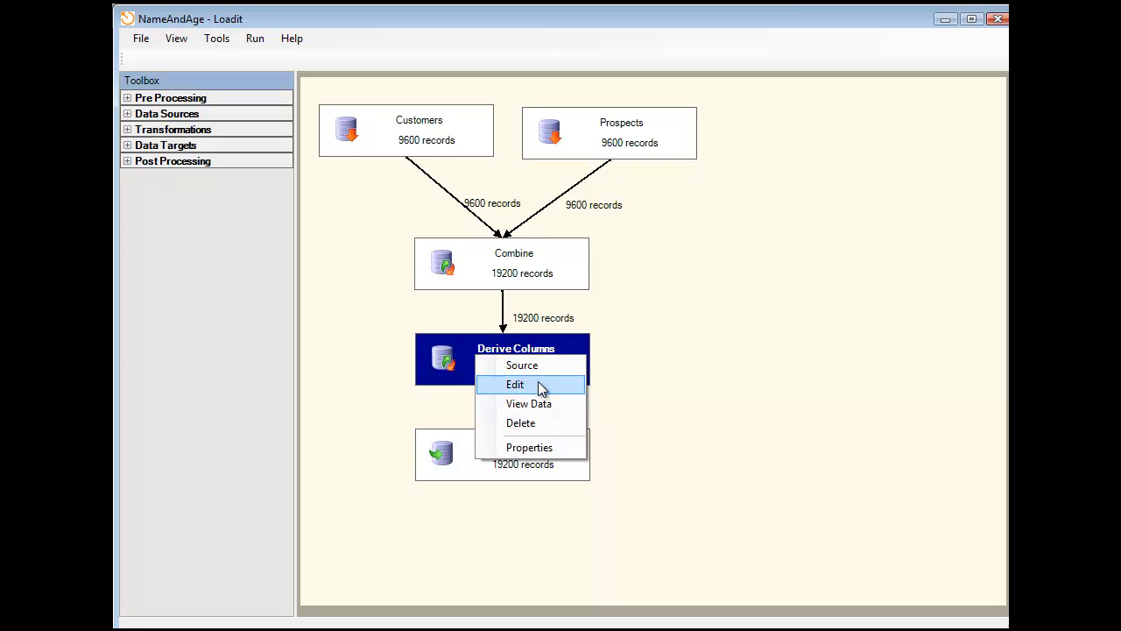
click(538, 384)
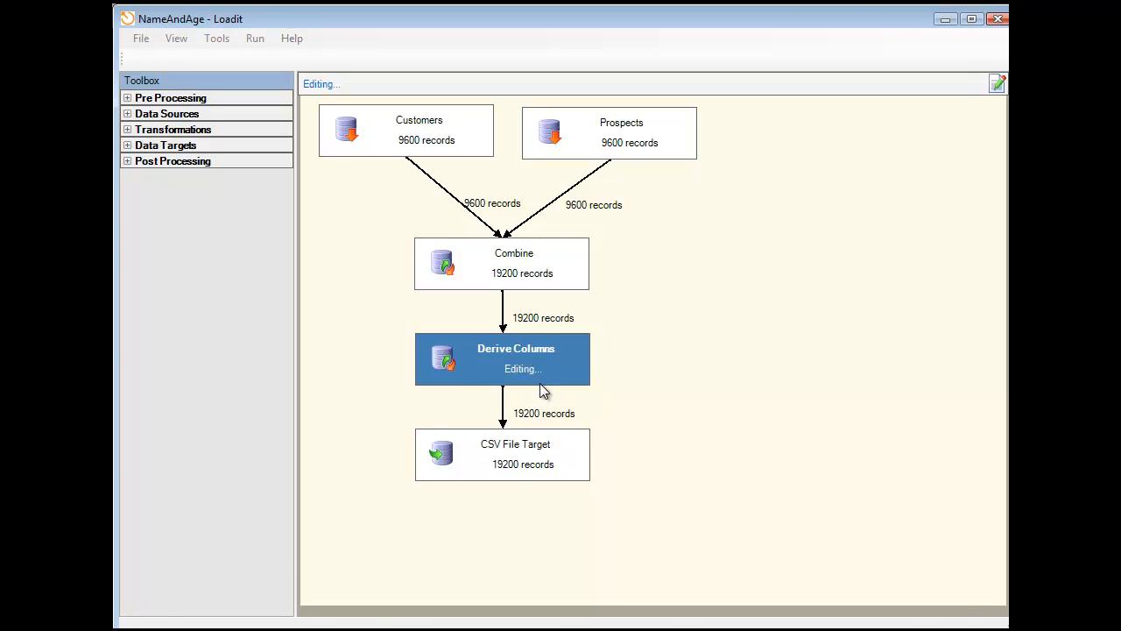
click(232, 101)
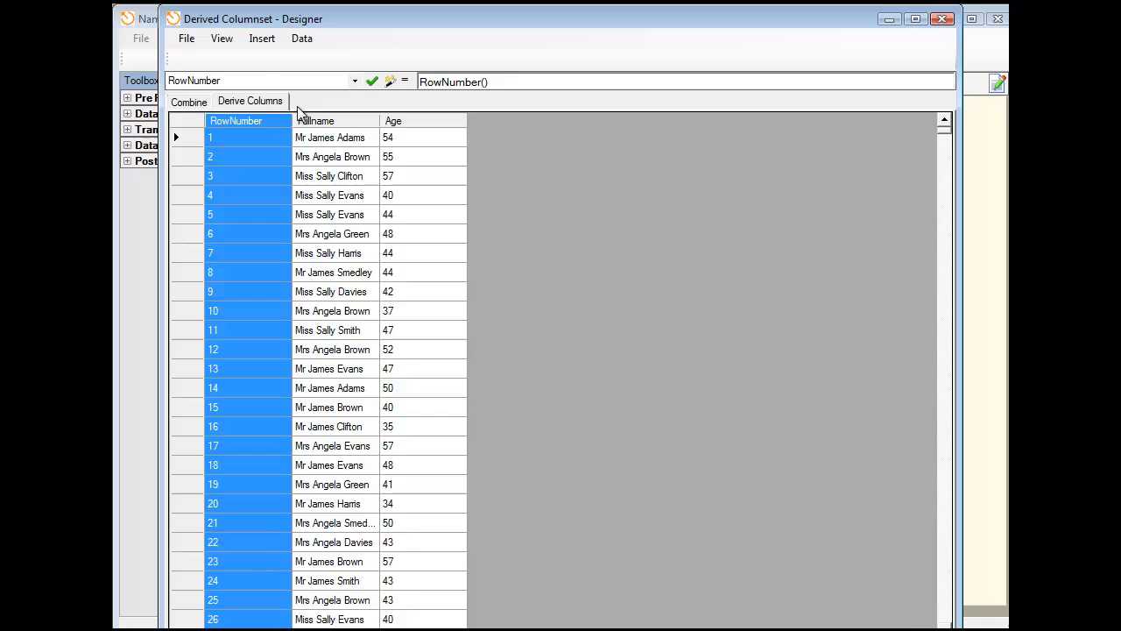
click(390, 81)
- Examine the functions in the Aggregates, DateTime, Program Flow and Lookup & Reference groups, and cancel the Expression Helper
click(514, 250)
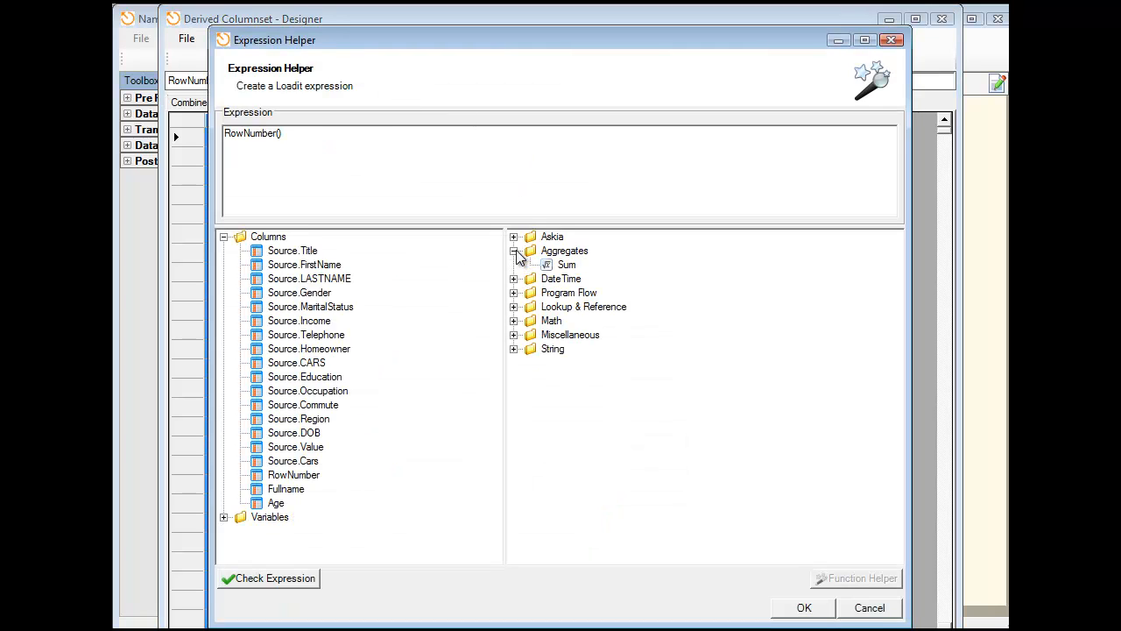
click(514, 279)
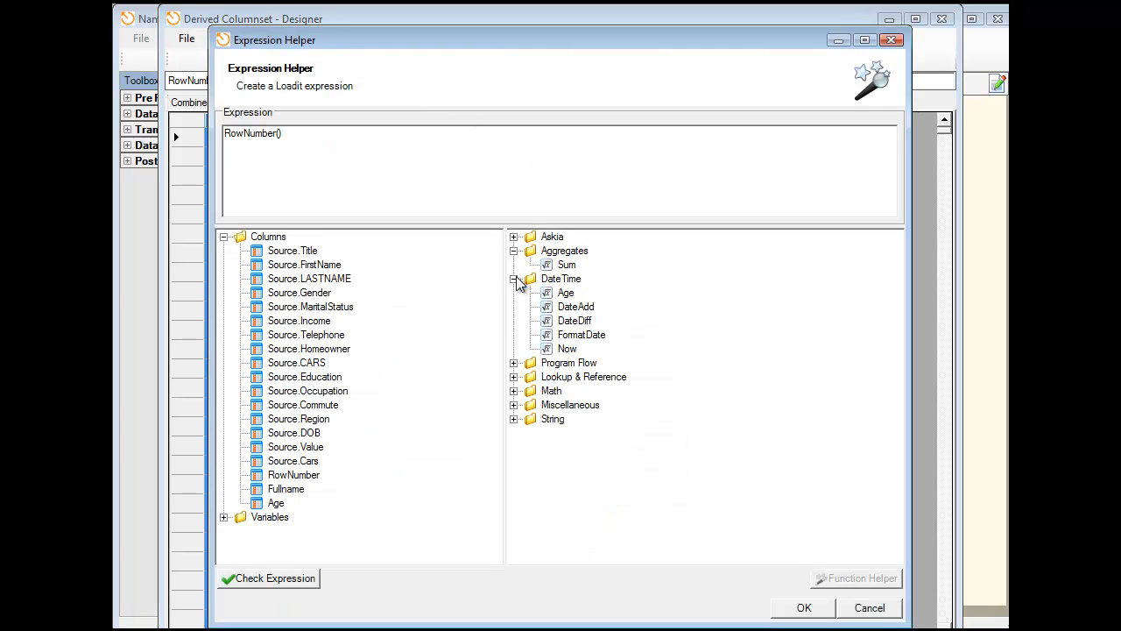
click(513, 363)
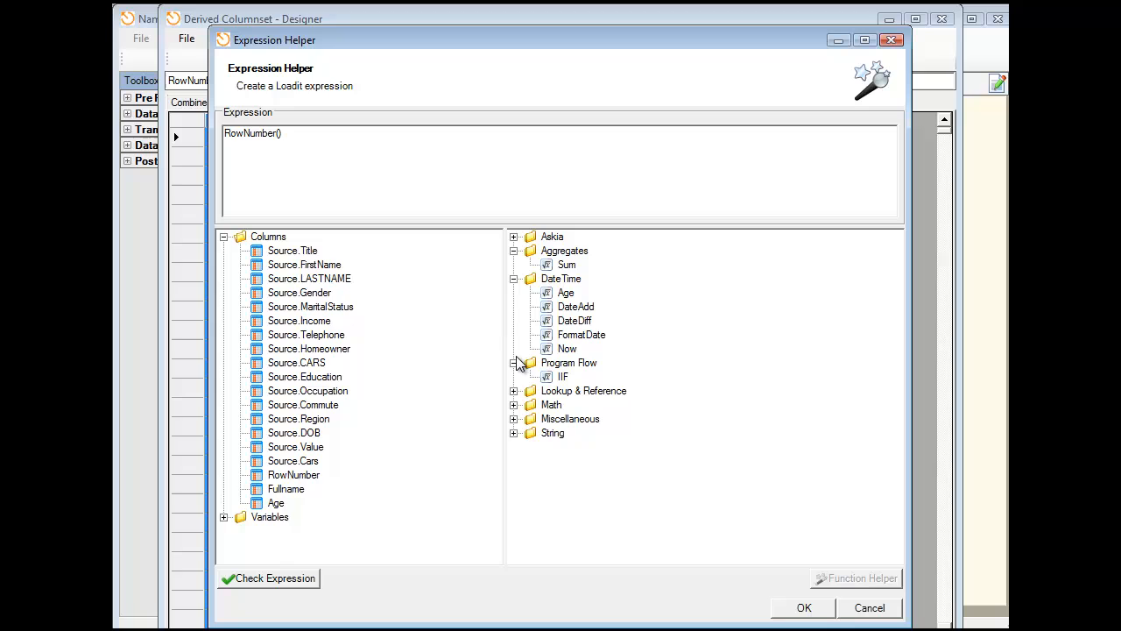
click(513, 279)
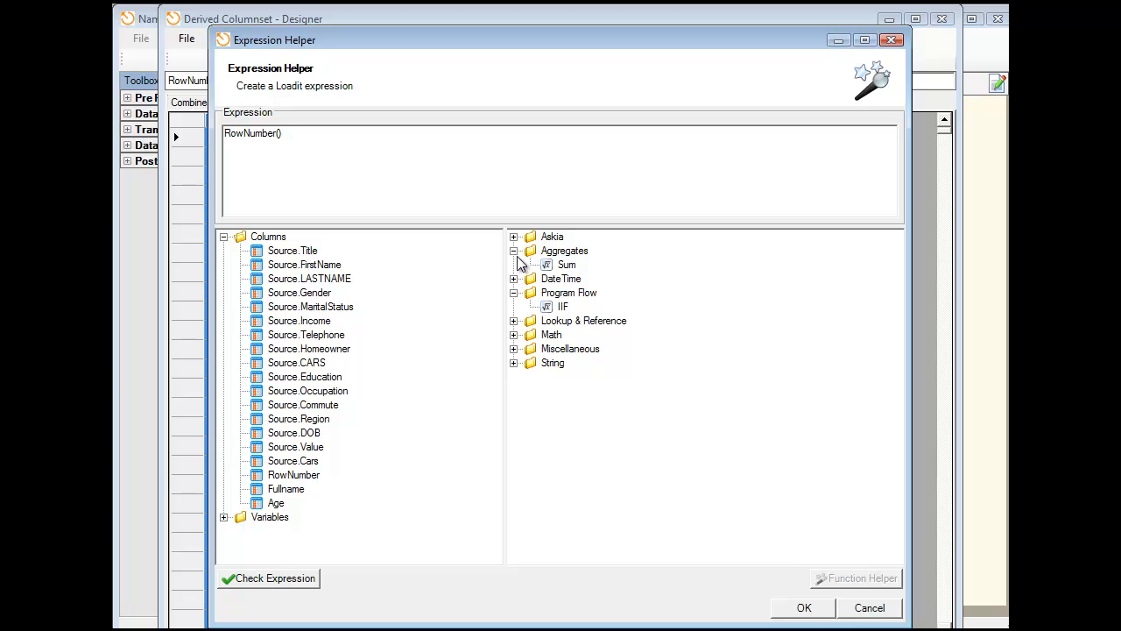
click(514, 250)
click(514, 278)
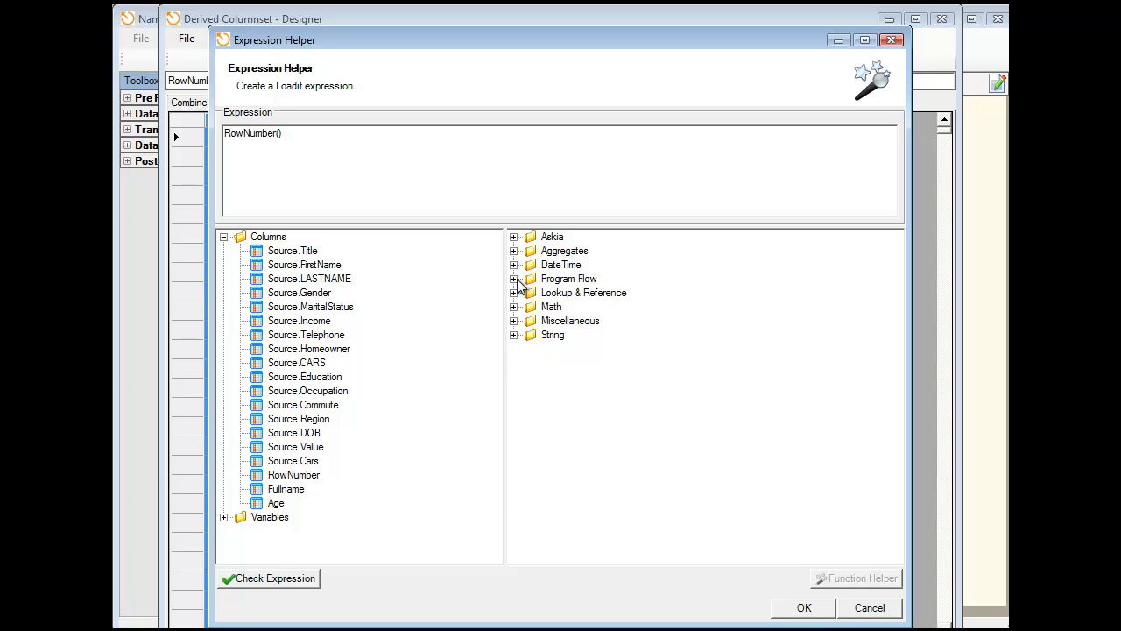
click(514, 278)
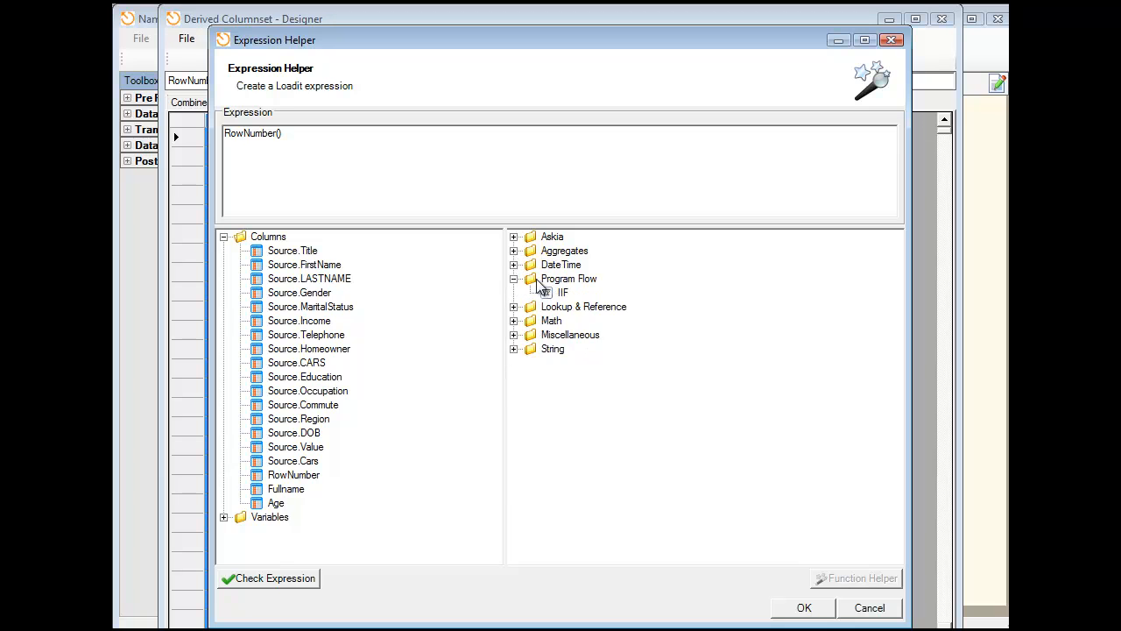
click(514, 308)
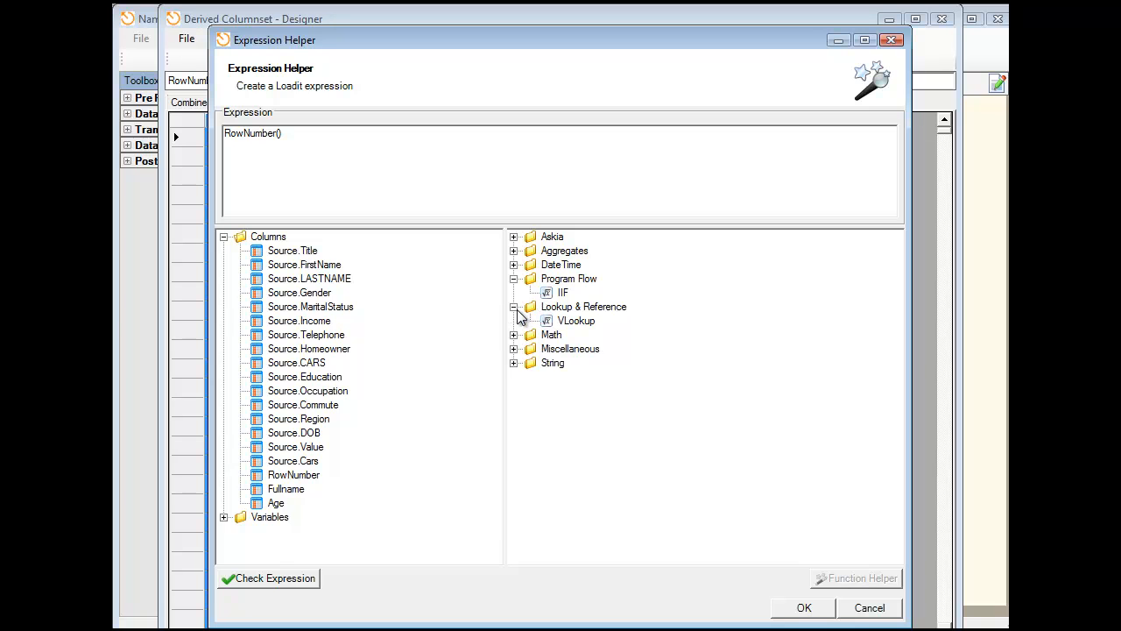
click(515, 307)
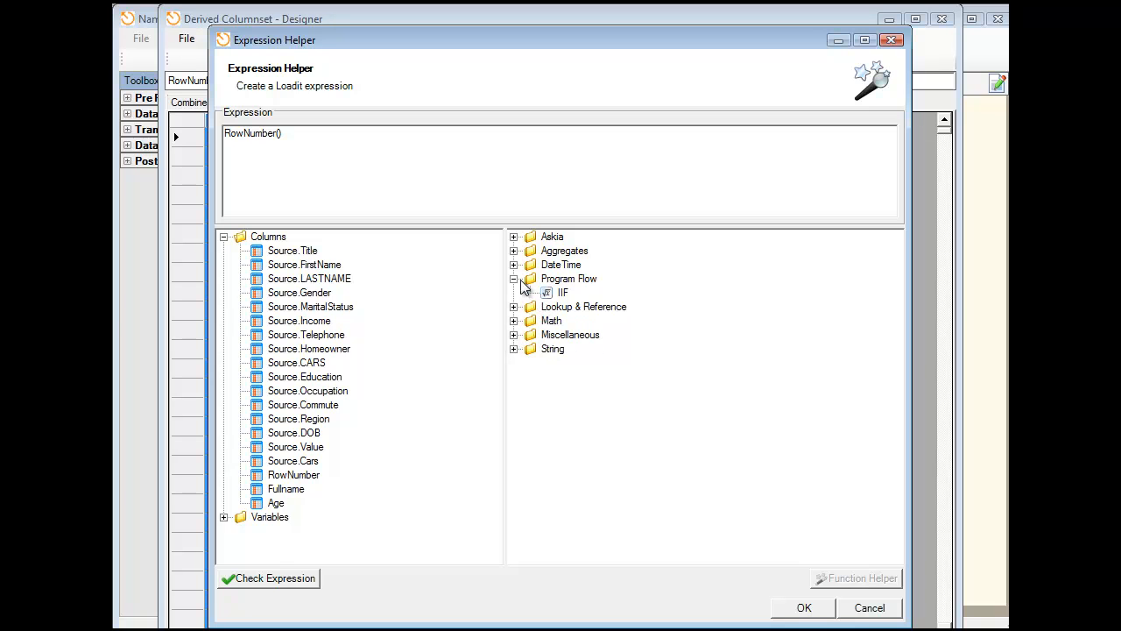
click(516, 278)
click(867, 607)
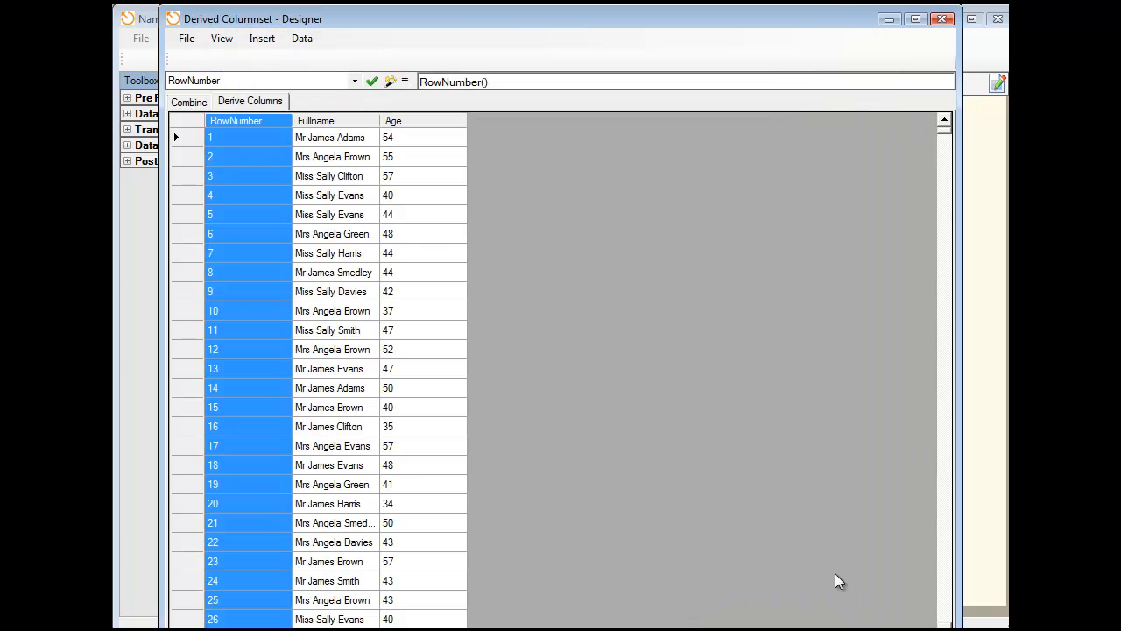
- Examine the designer's commands for inserting columns, defining output columns and importing sample fields, and close the designer
drag(441, 19, 628, 65)
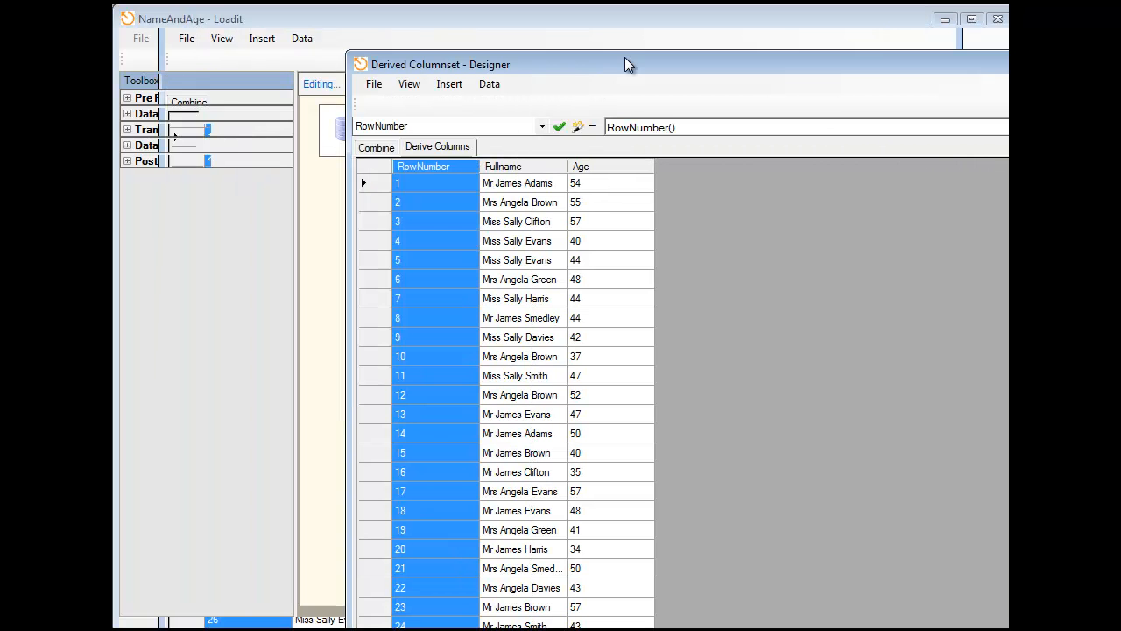
click(488, 84)
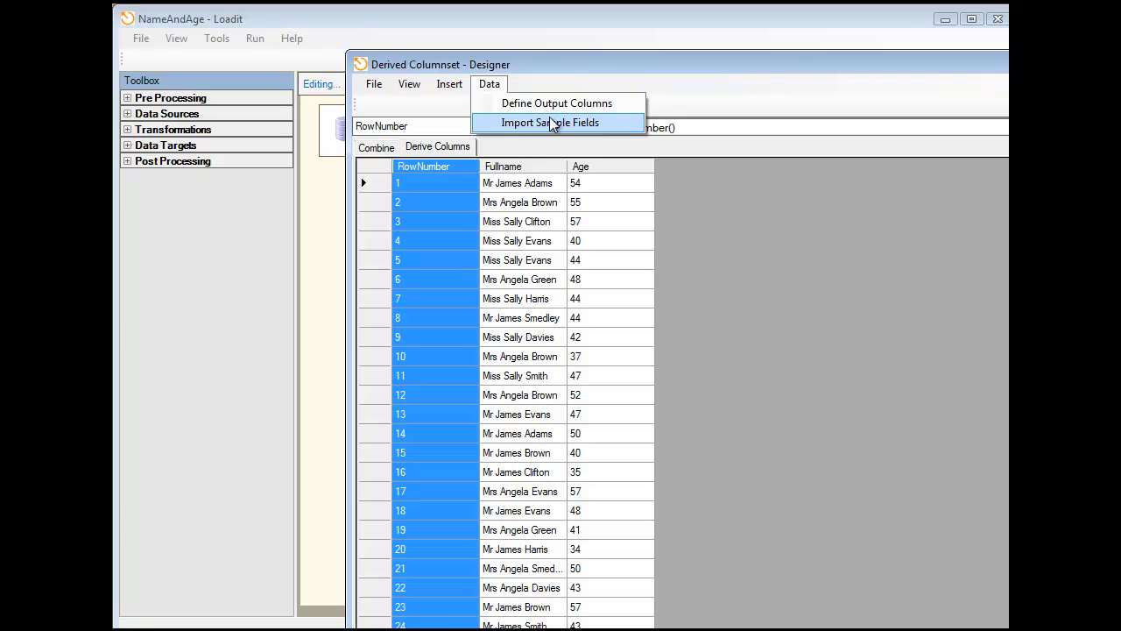
mouse_move(404, 73)
mouse_move(450, 73)
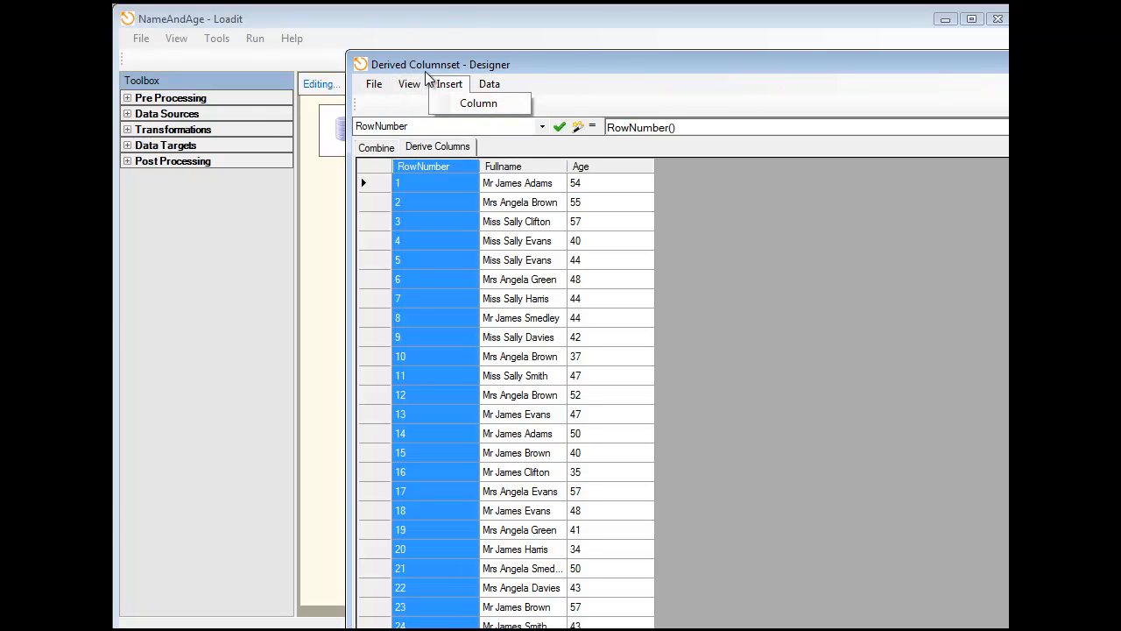
mouse_move(488, 85)
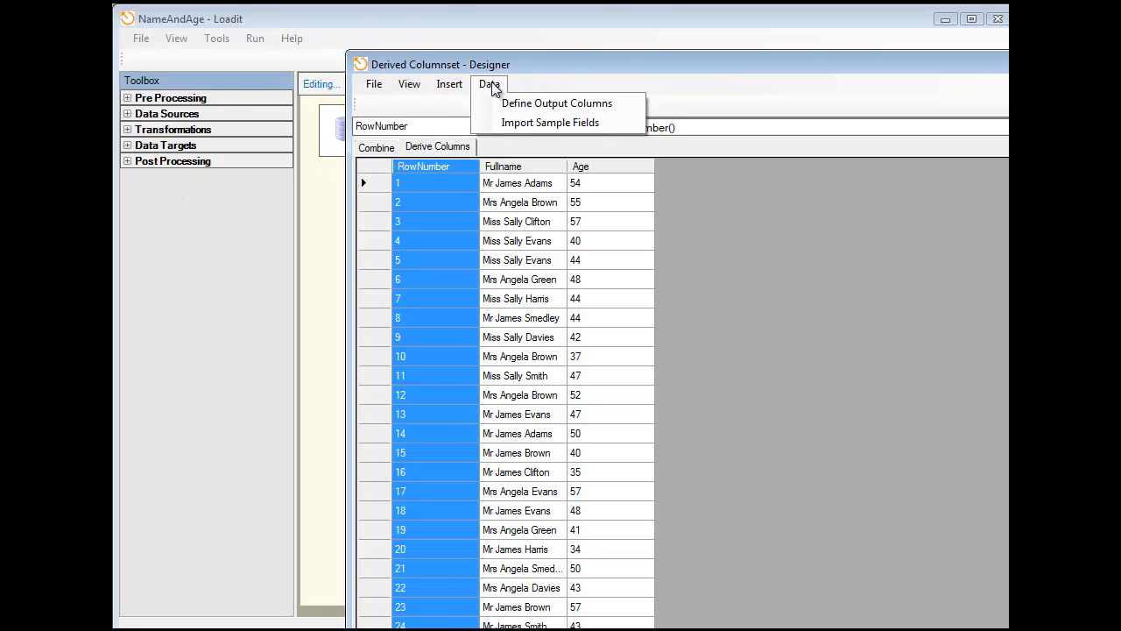
double_click(535, 64)
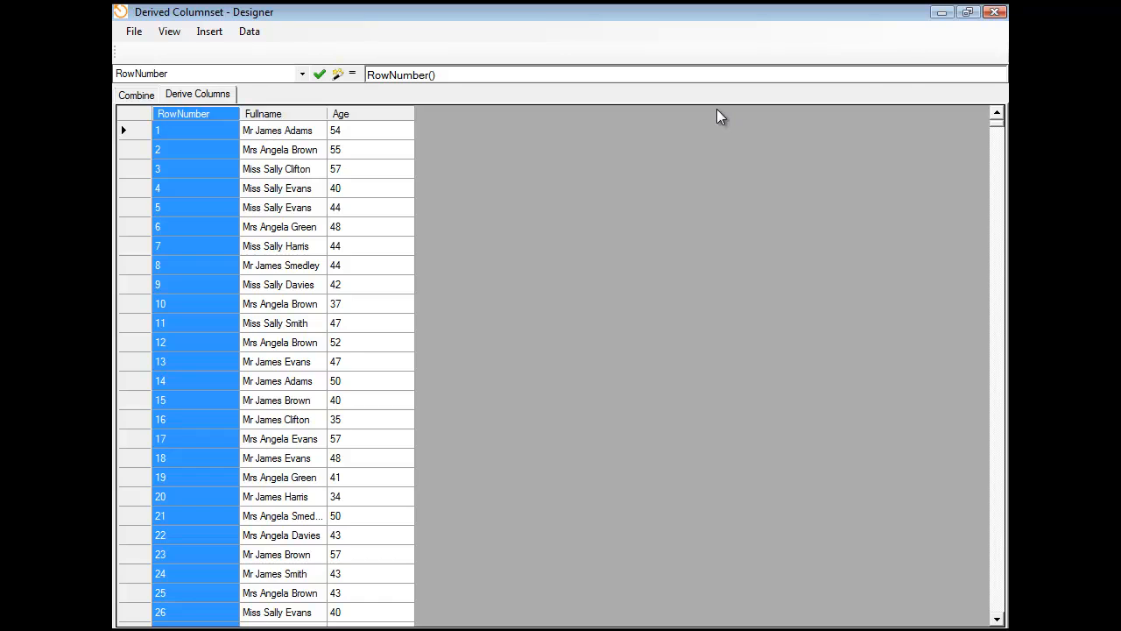
click(995, 13)
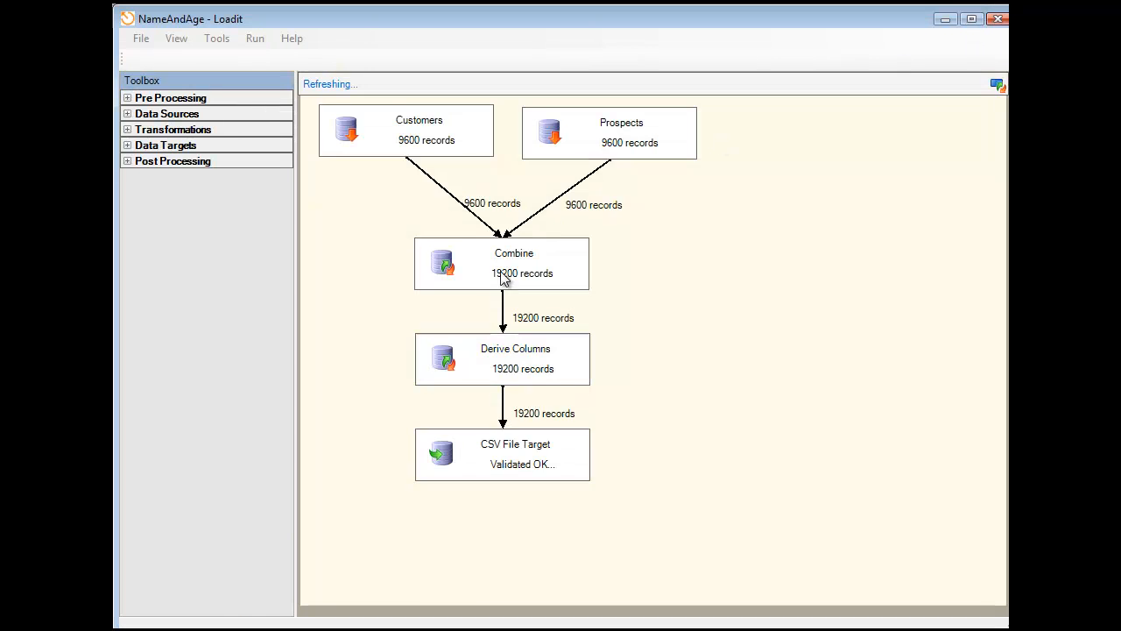